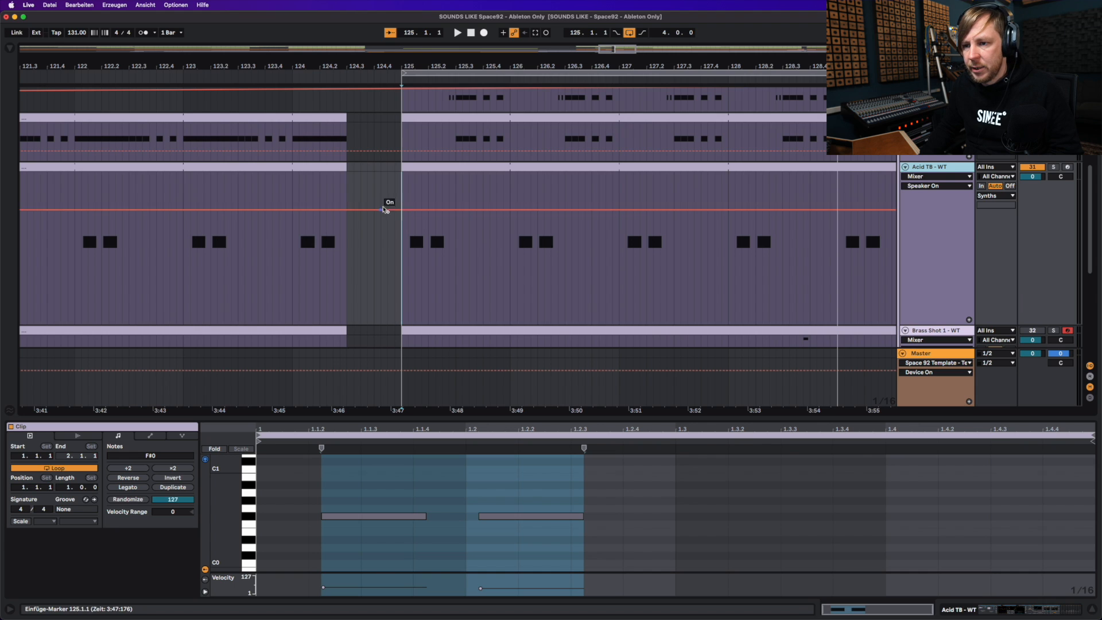
Play from bar 125 in the full mix, and solo the Acid TB - WT track to hear it alone from there
click(402, 194)
key(space)
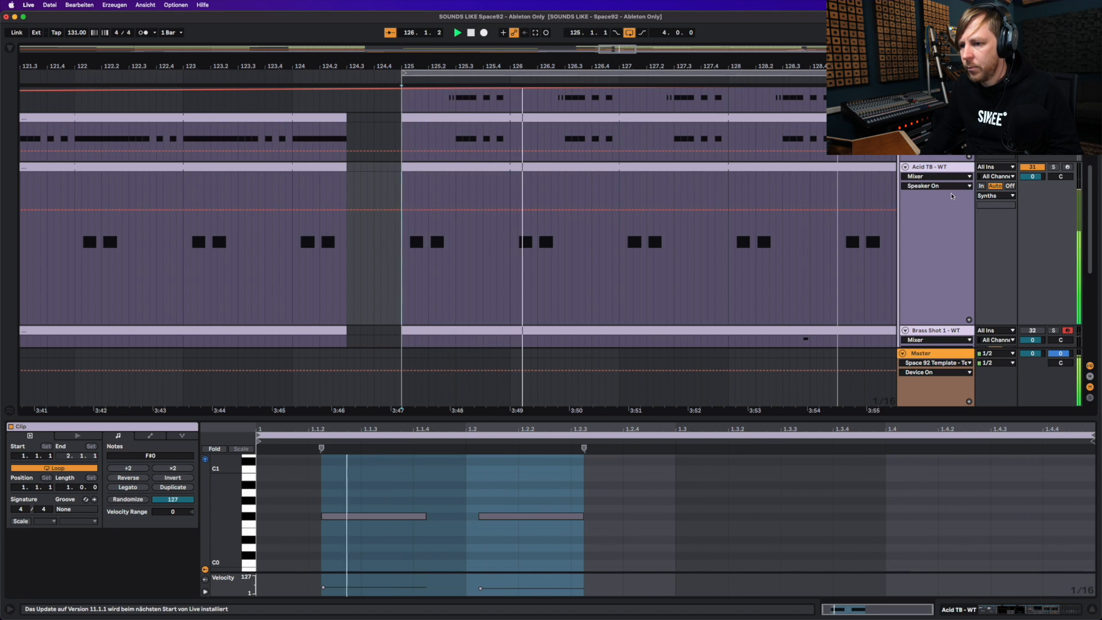
key(space)
click(1054, 167)
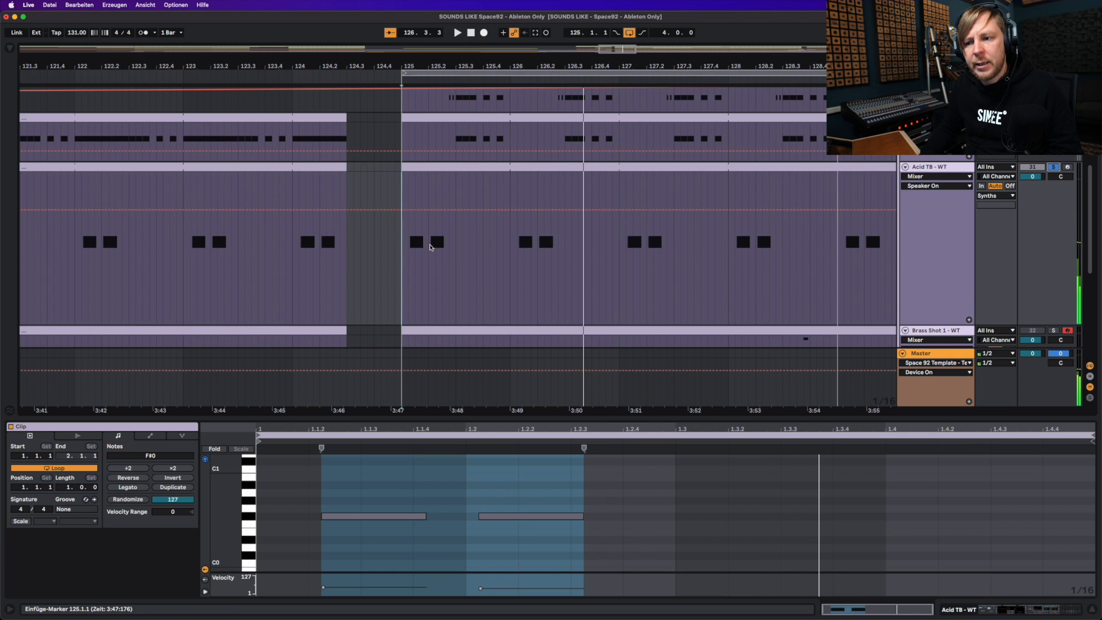
click(404, 232)
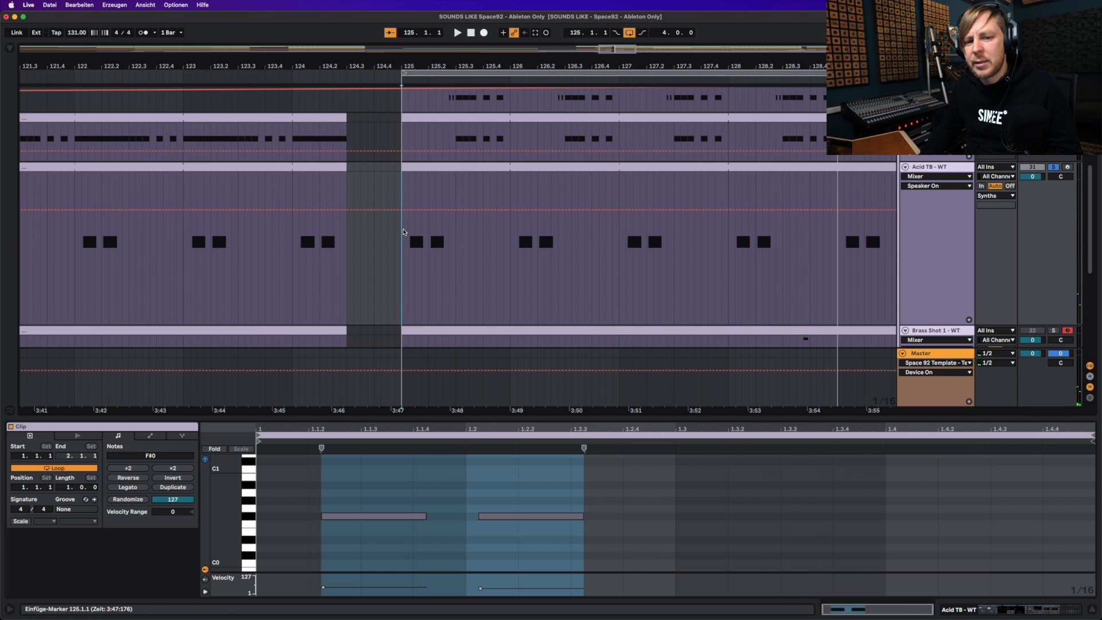
key(space)
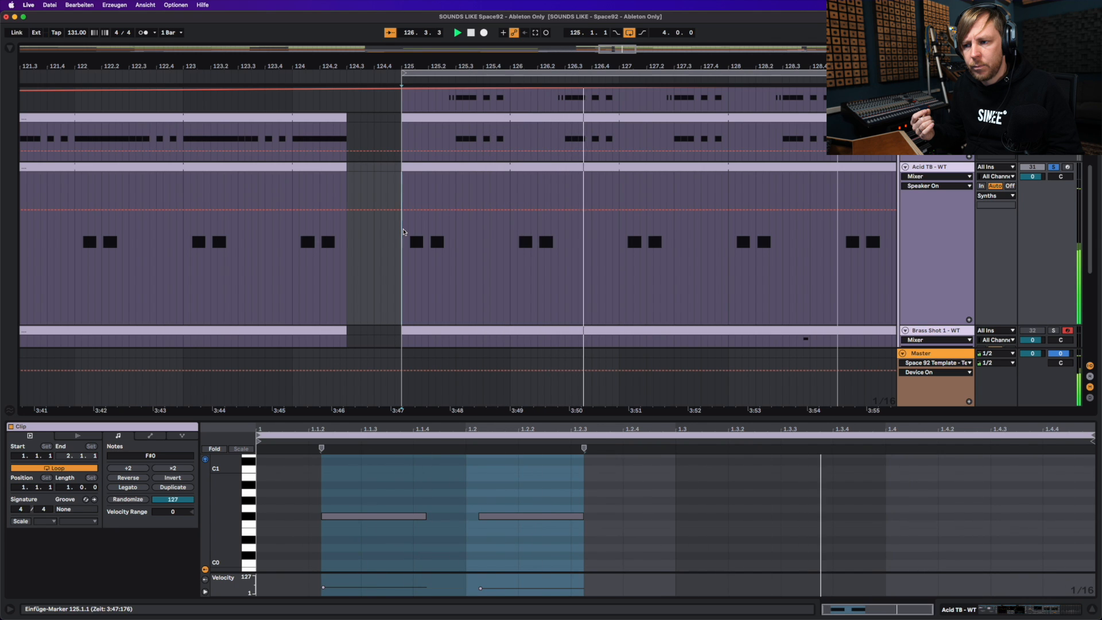
key(space)
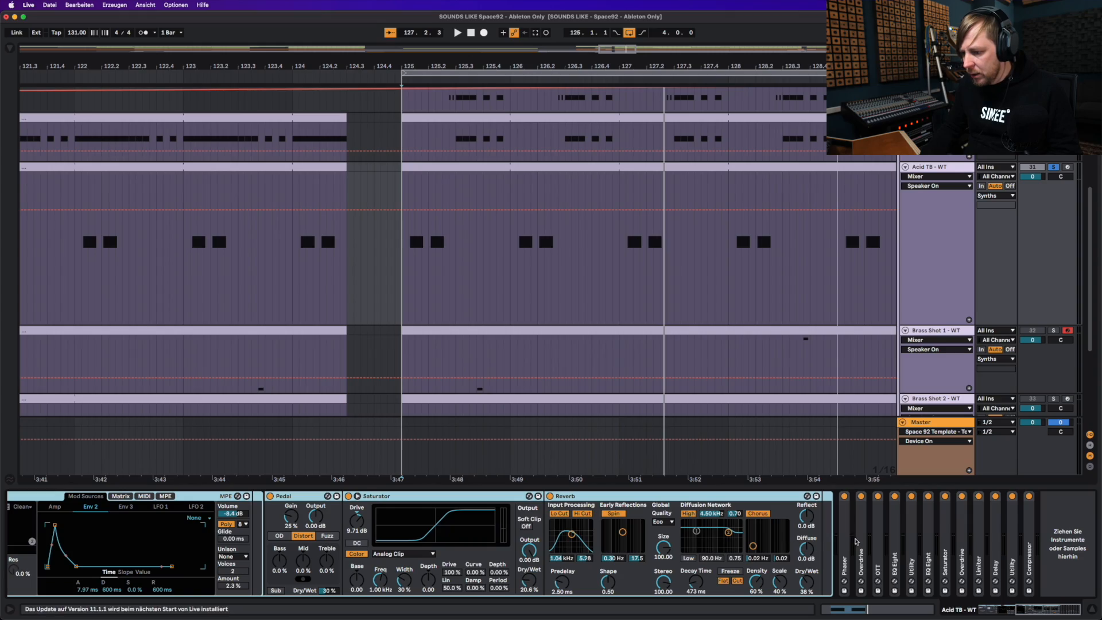
Look through the Acid TB - WT device chain, unfolding the second EQ Eight and folding it again
double_click(928, 551)
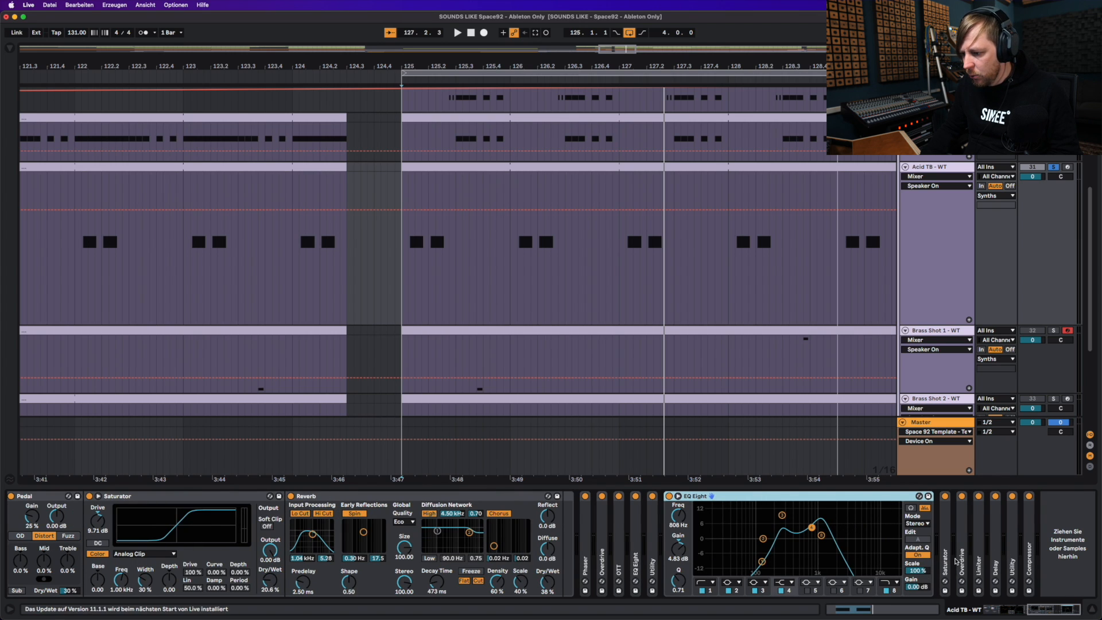
scroll(956, 561, left, 2)
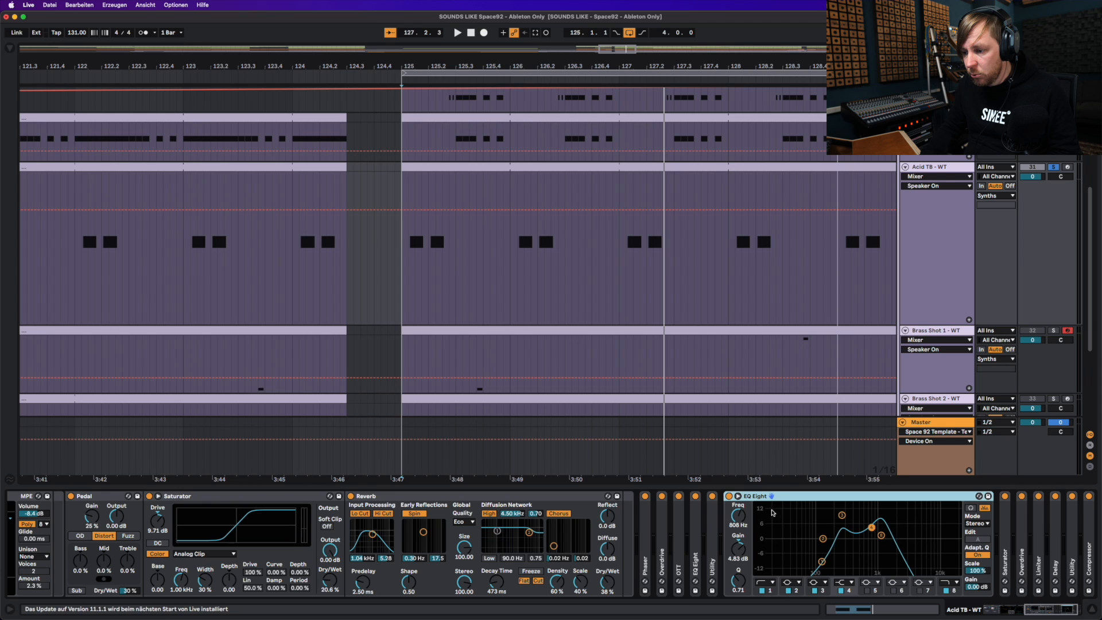
double_click(778, 497)
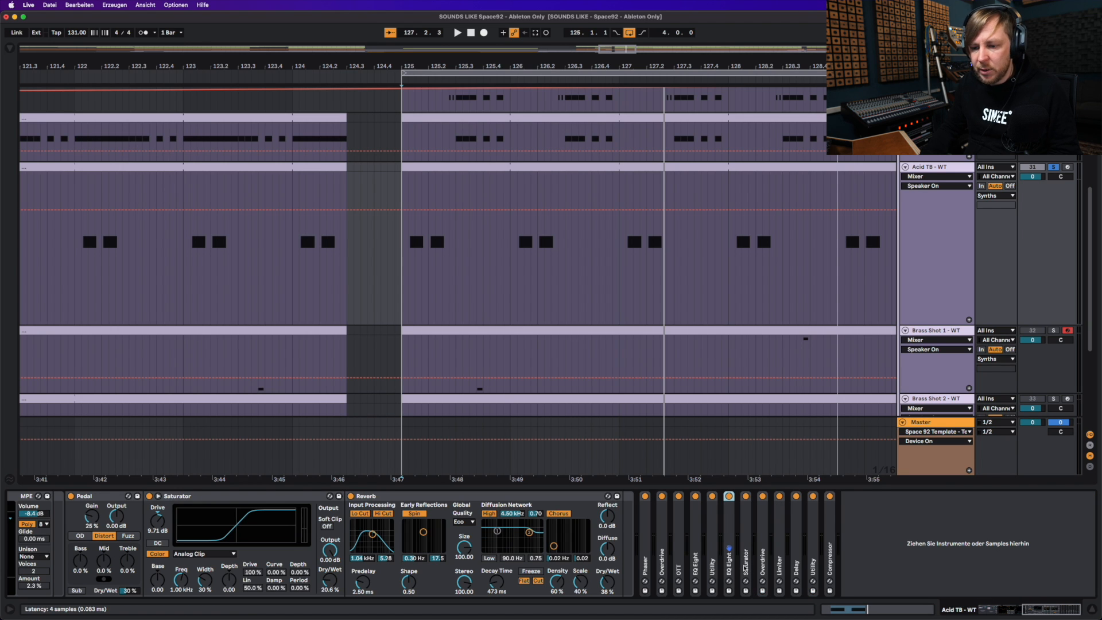
scroll(721, 564, left, 10)
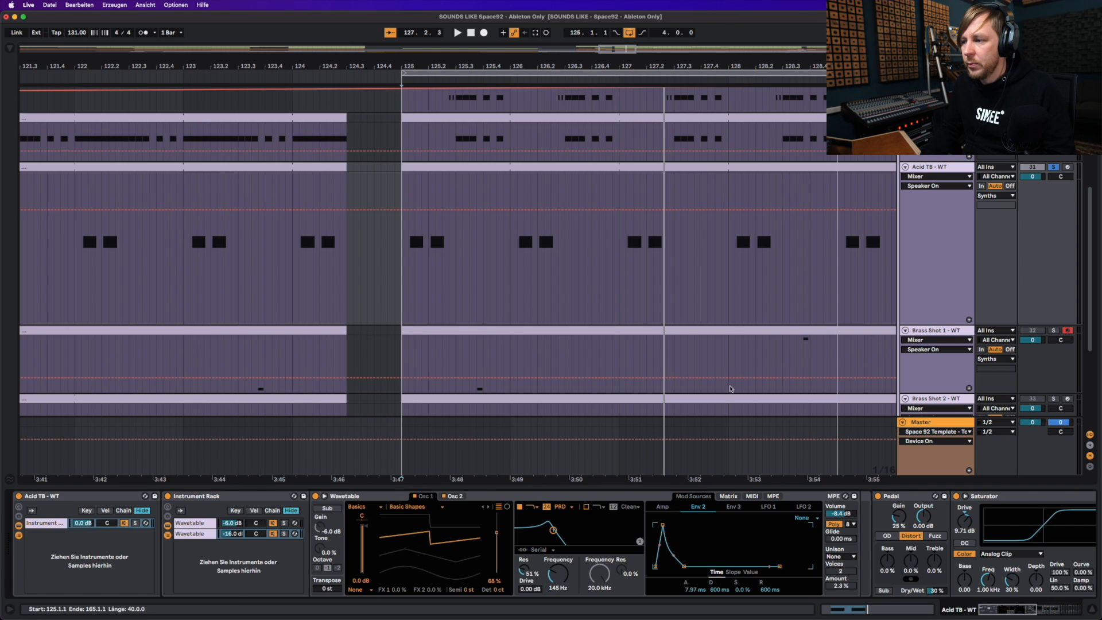
In the Acid TB - WT clip at bar 125, set the note grid to 1/32 and move both F#0 notes slightly earlier
double_click(535, 169)
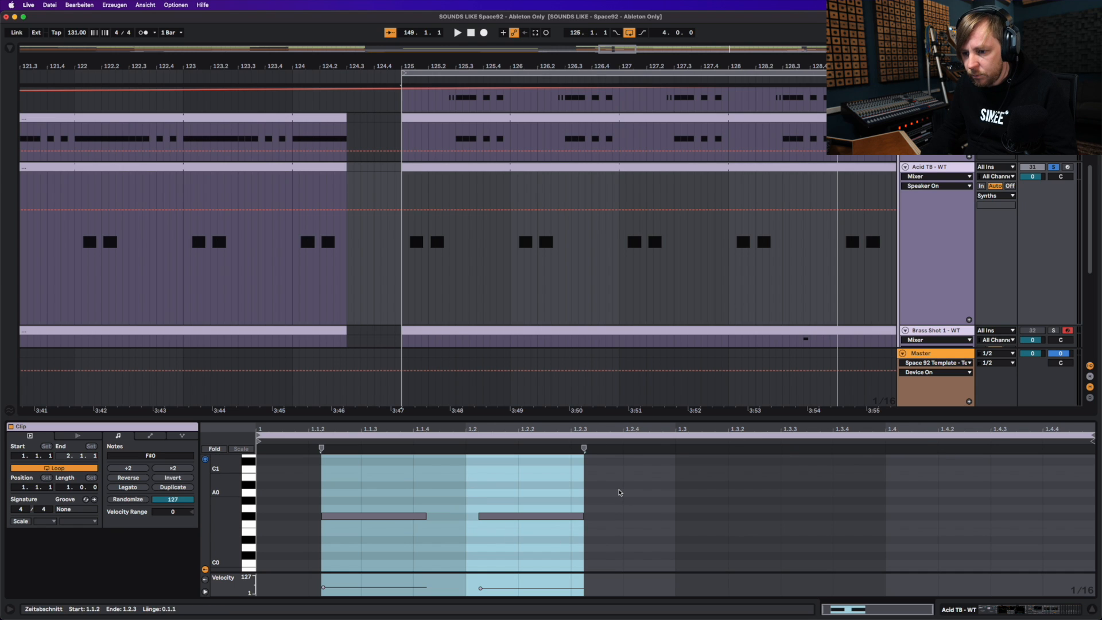
click(368, 486)
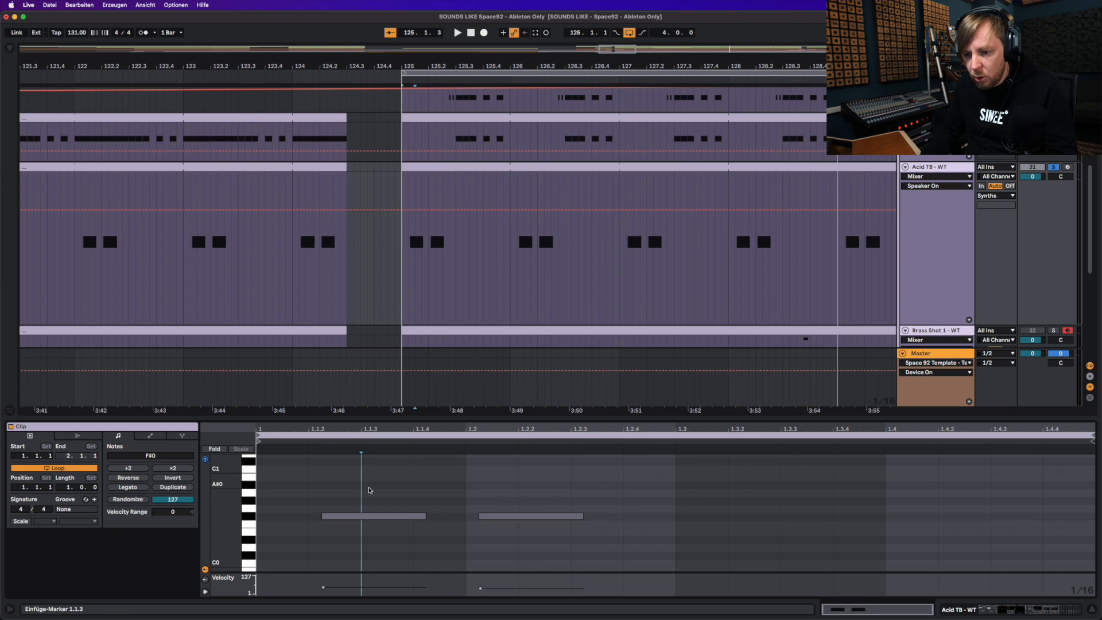
key(super+a)
right_click(369, 486)
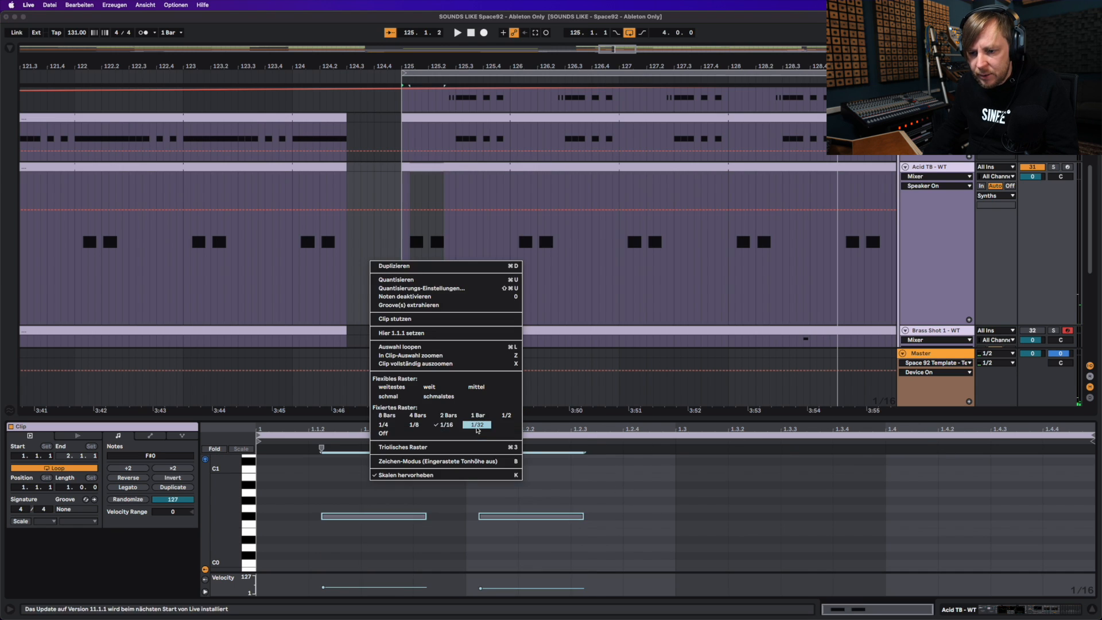
click(477, 426)
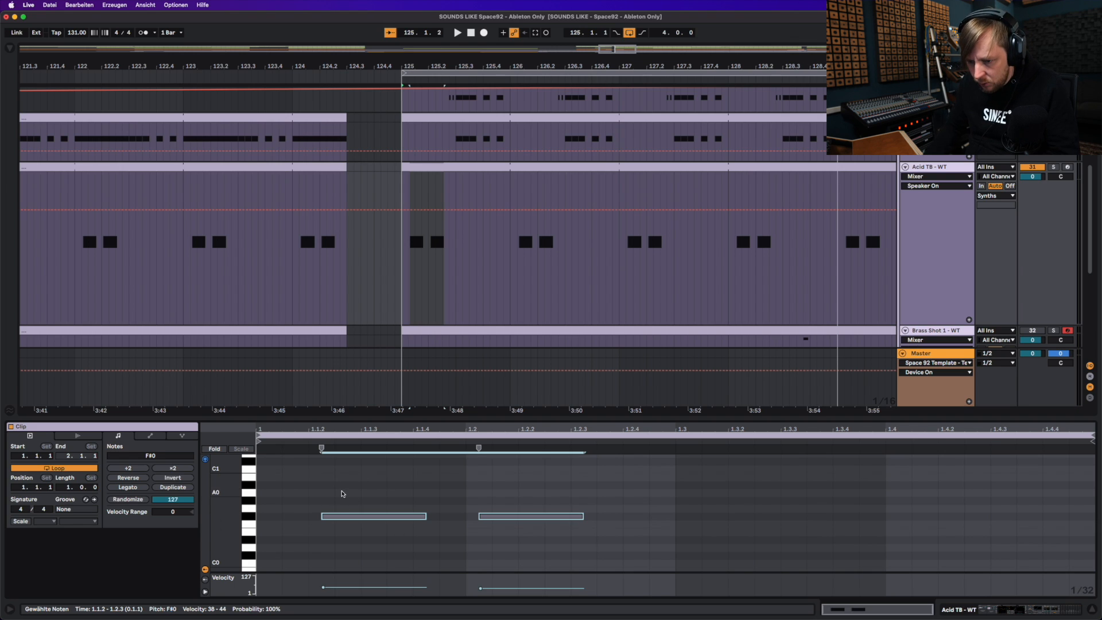
drag(343, 493, 538, 541)
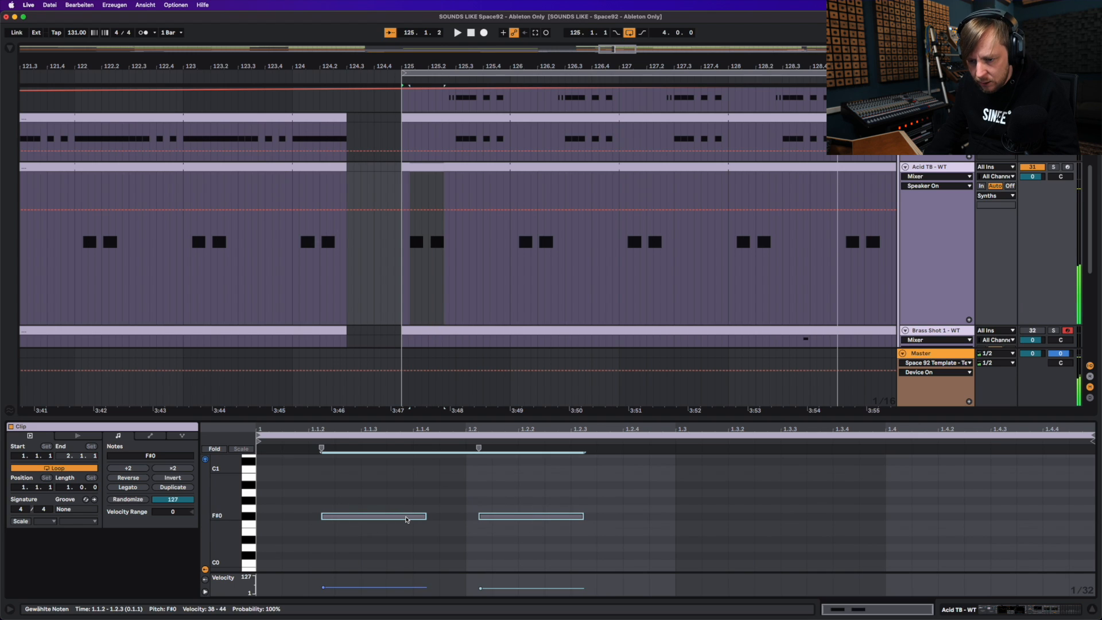
drag(406, 520, 404, 524)
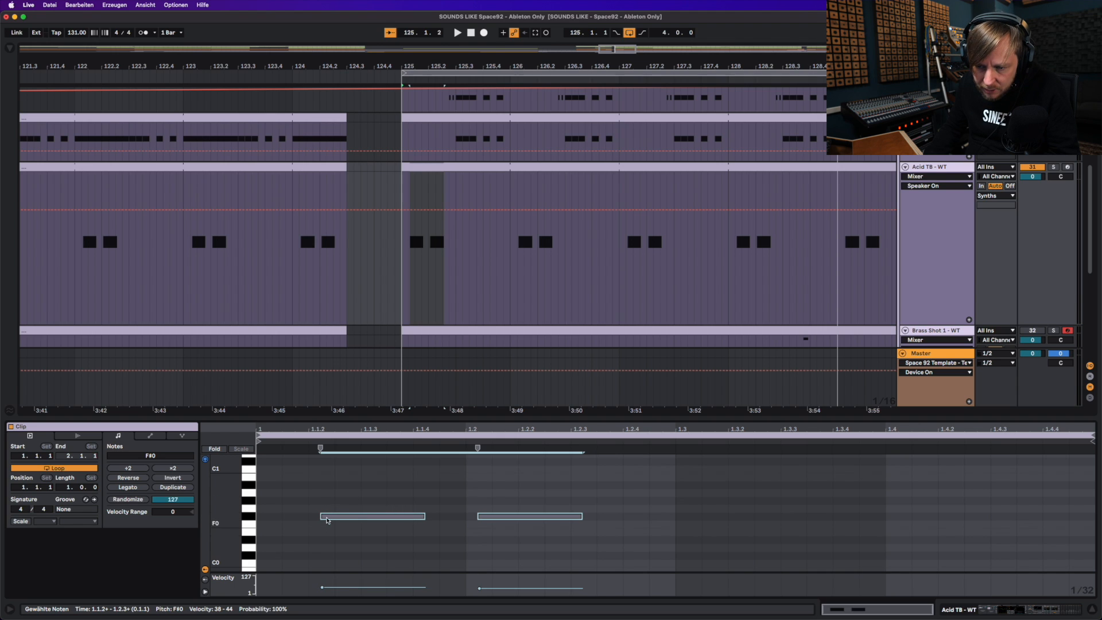
Try the narrow adaptive grid in the note editor, and set the grid to a fixed 1/16
right_click(346, 483)
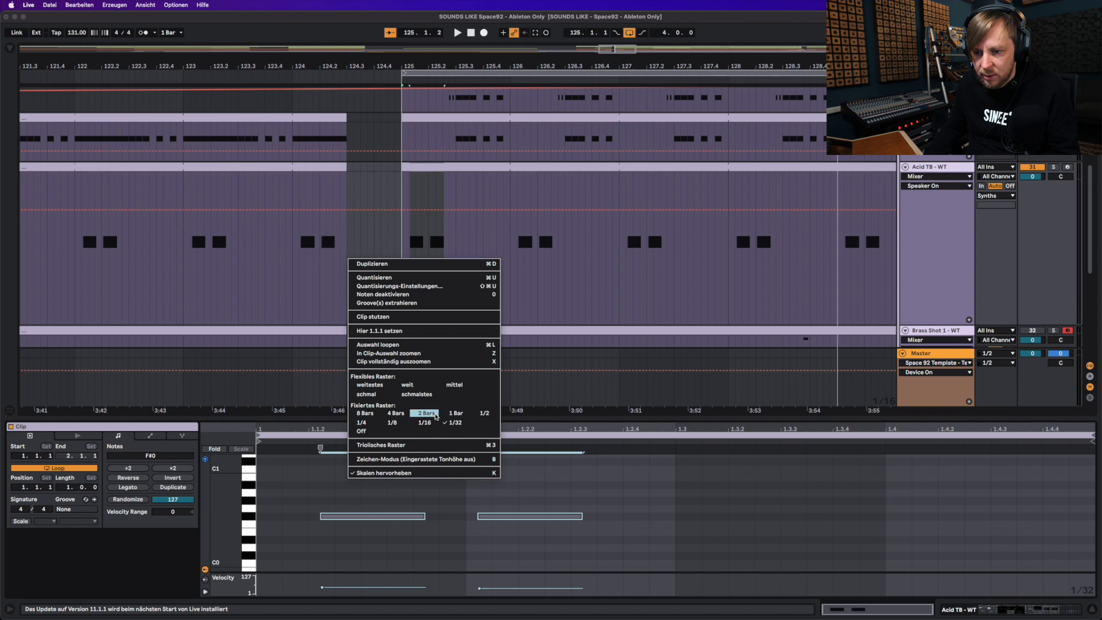
click(366, 395)
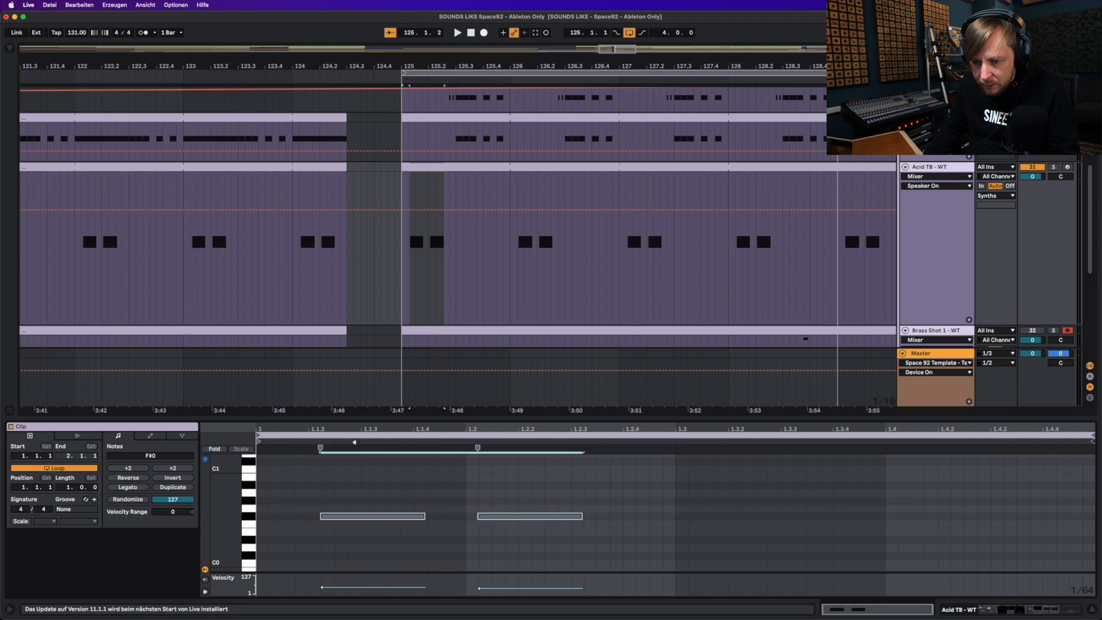
right_click(347, 478)
click(422, 429)
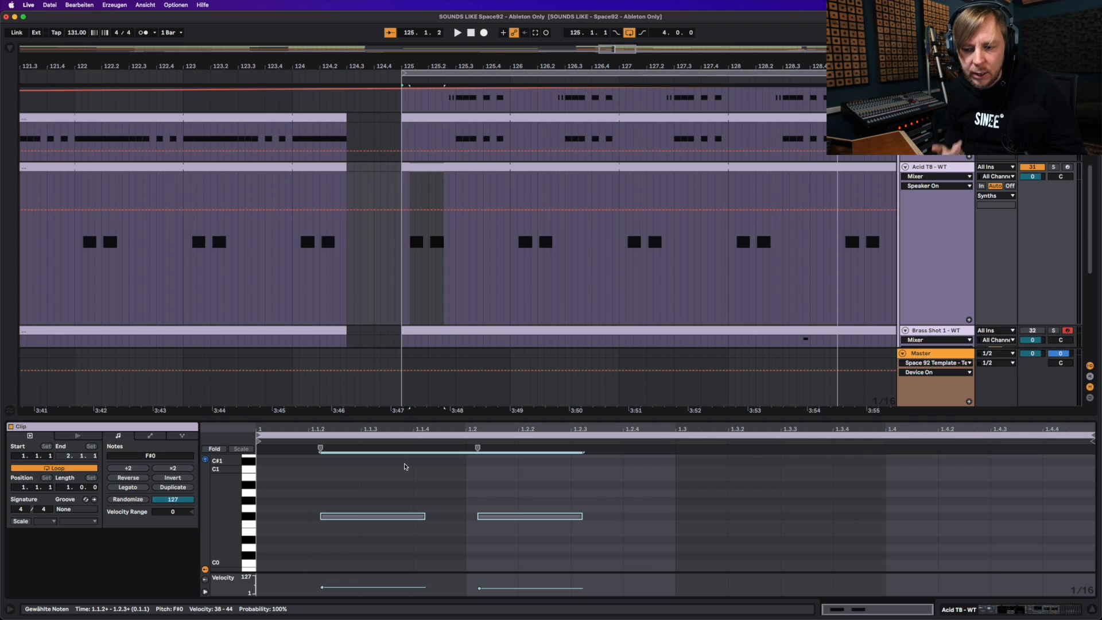
Audition both acid notes quantized to the 1/16 grid during playback, and undo the quantization
key(space)
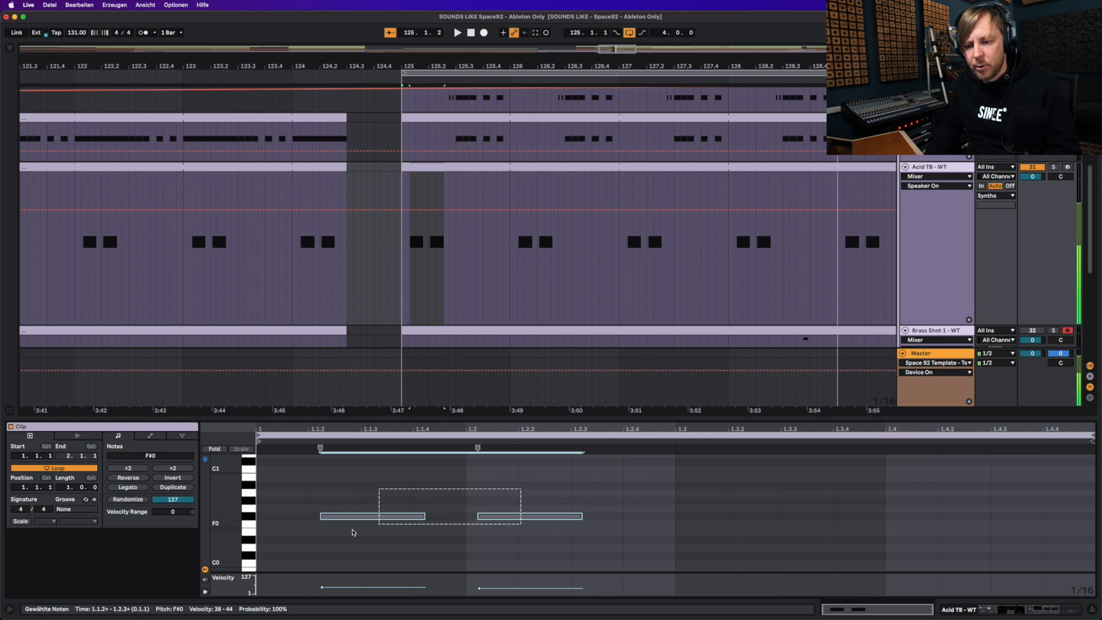
key(space)
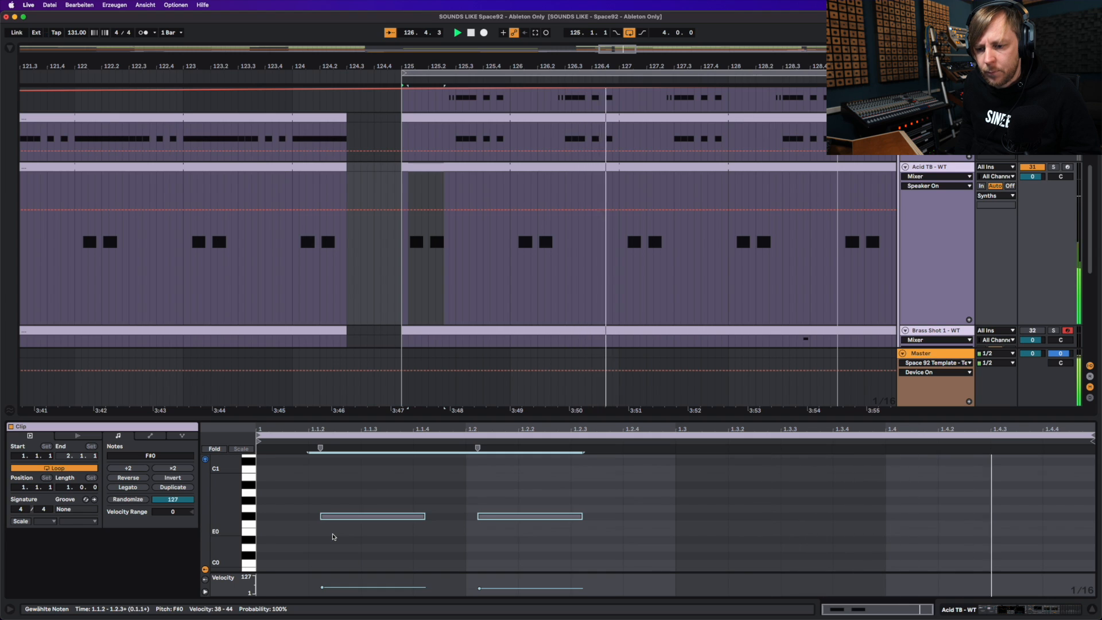
key(super+u)
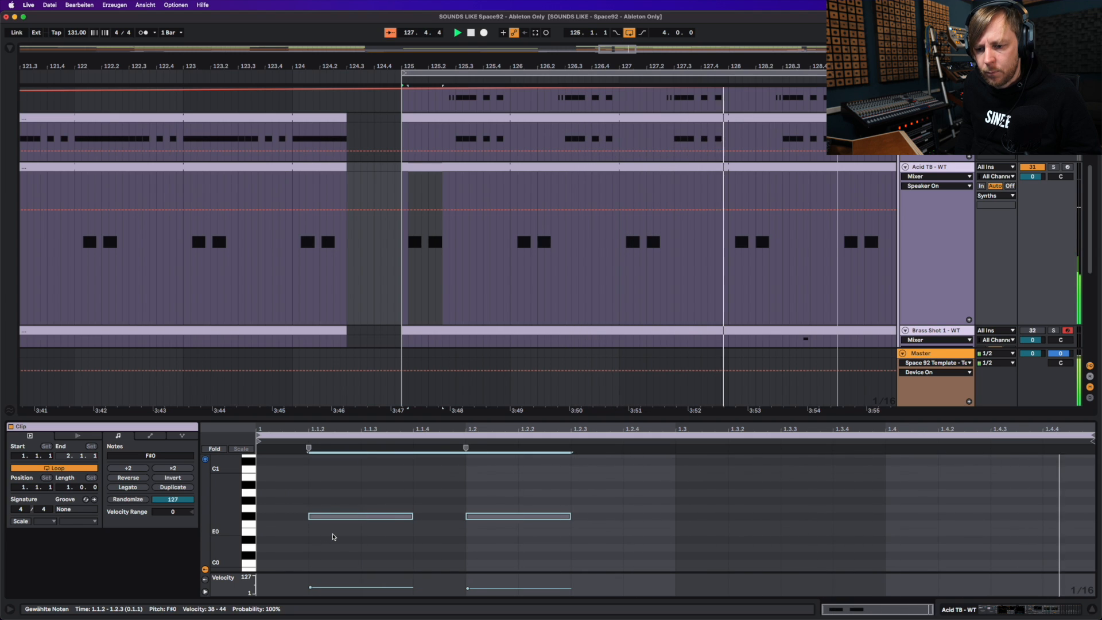
key(super+Right)
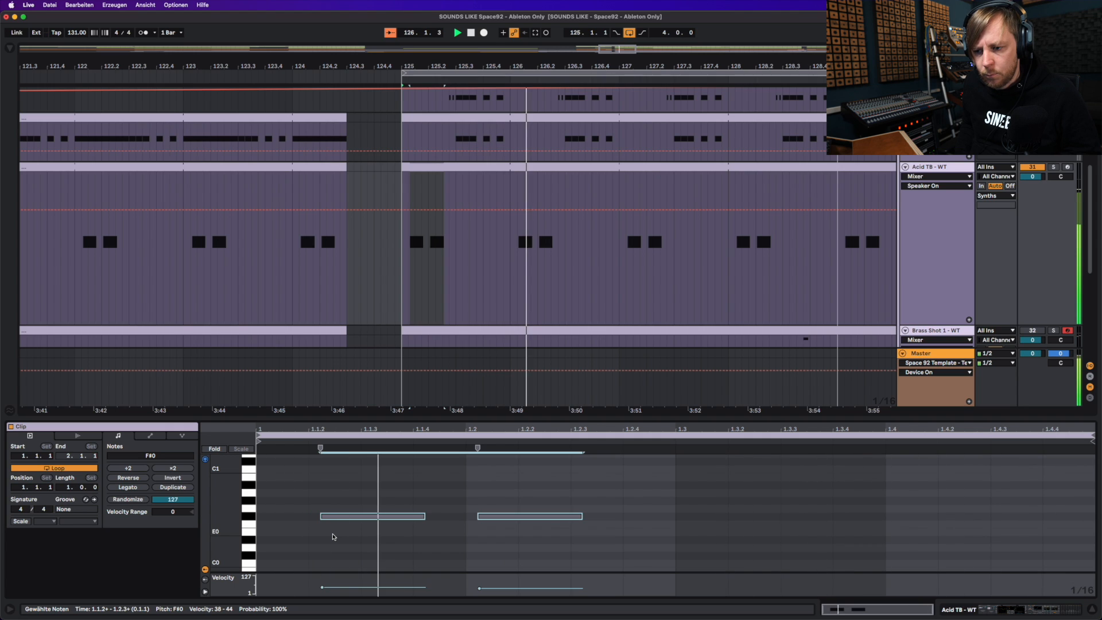
Try both acid notes at earlier positions near the start of the bar during playback, and restore their off-grid placement
key(Left)
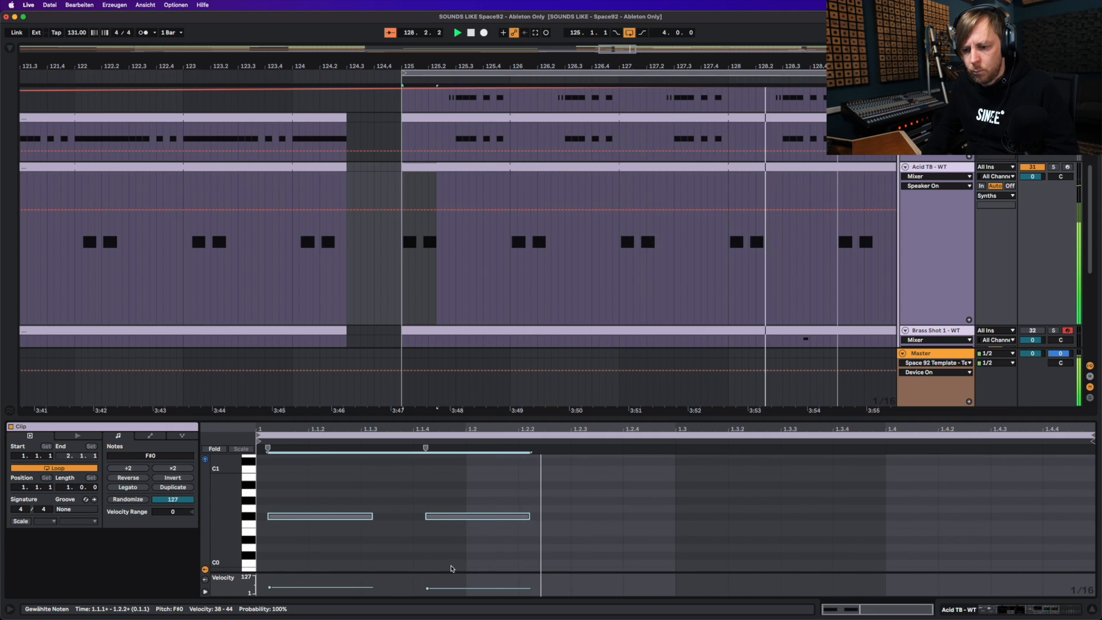
drag(498, 561, 352, 516)
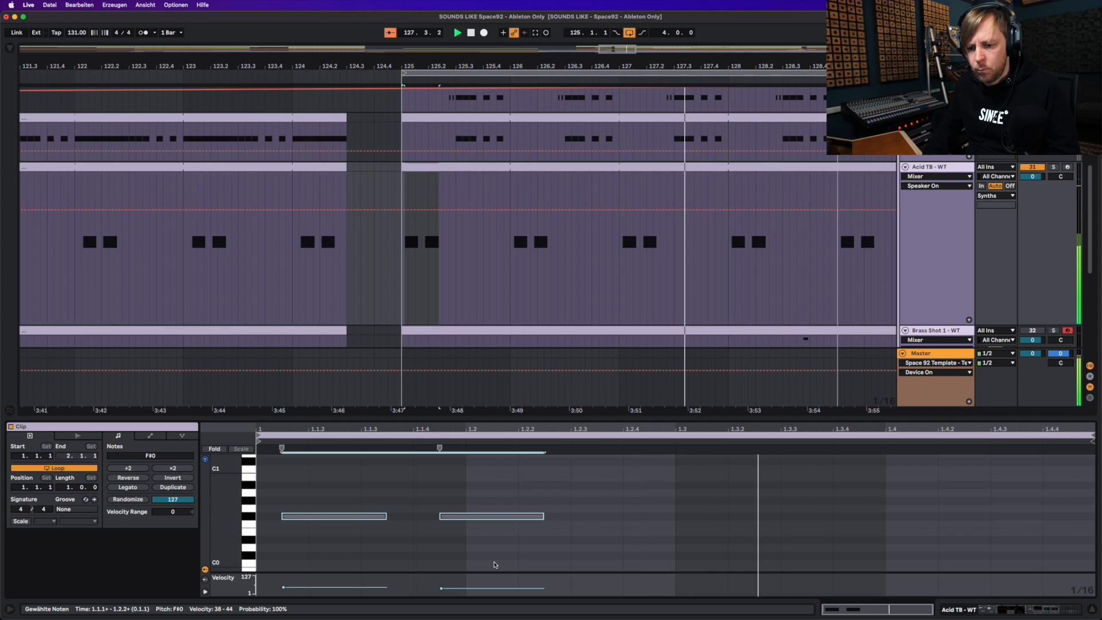
key(space)
key(super+z)
key(Right)
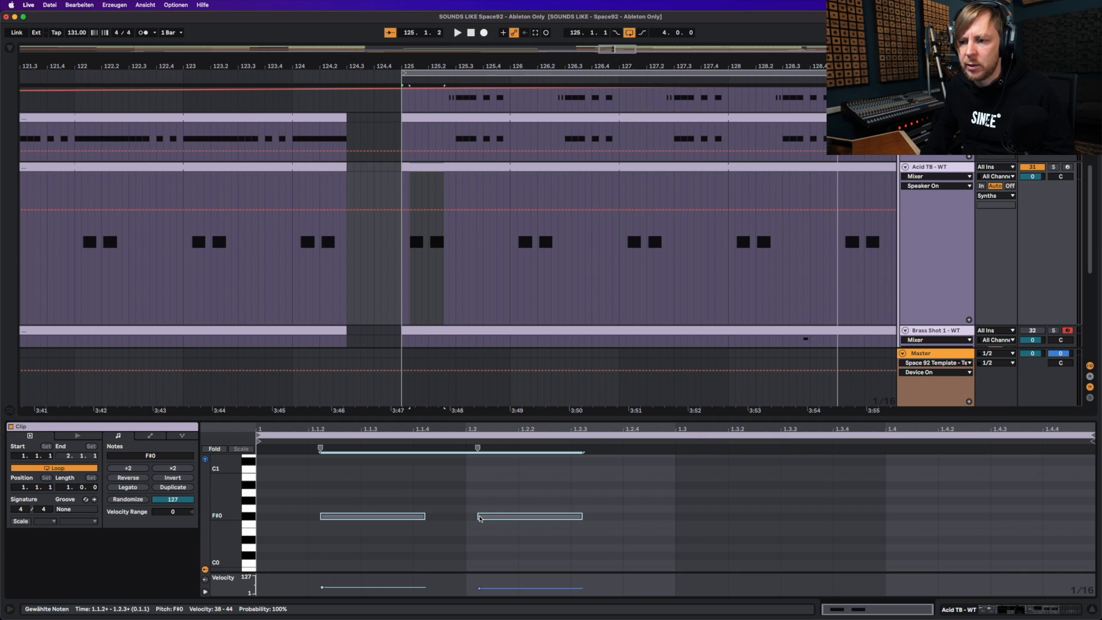
key(space)
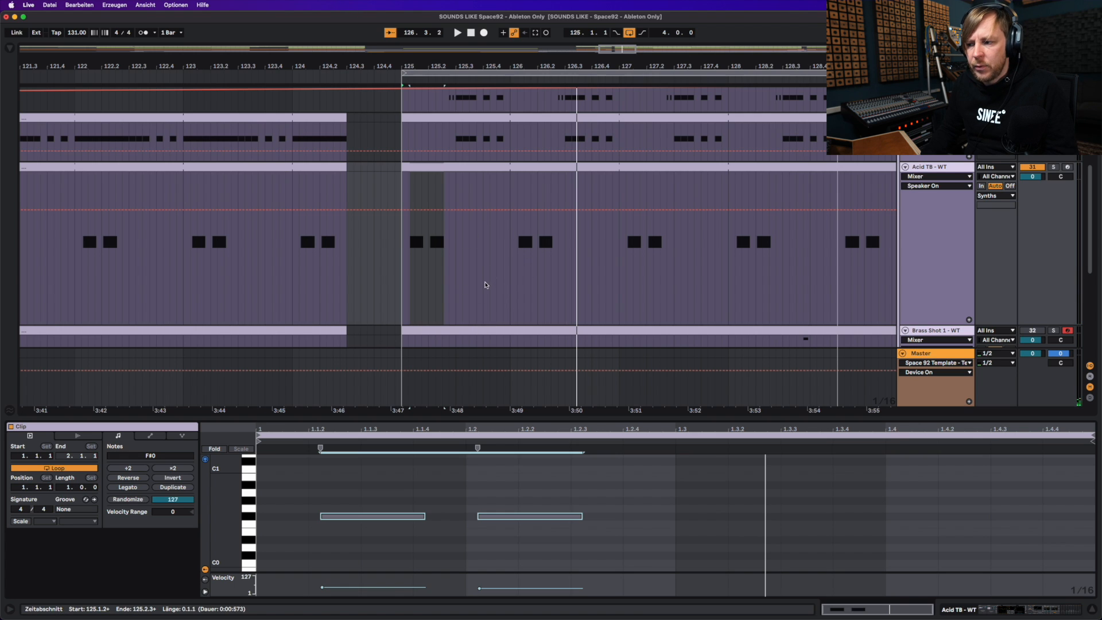
Activate the Brass Shot 1 - WT track and look through its device chain
scroll(485, 285, down, 5)
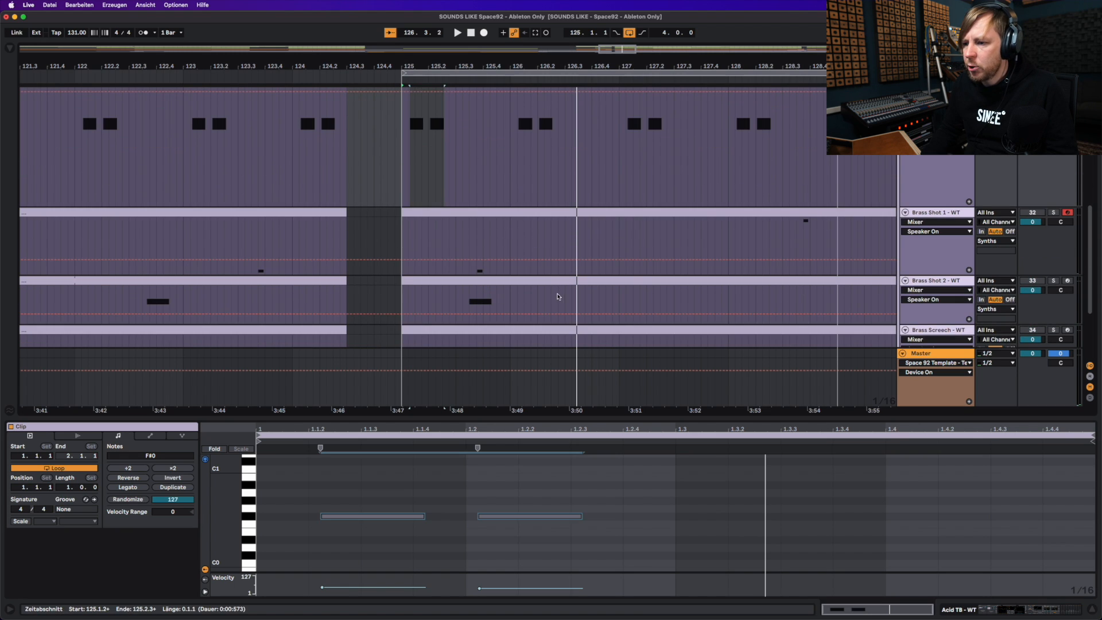
scroll(557, 293, up, 3)
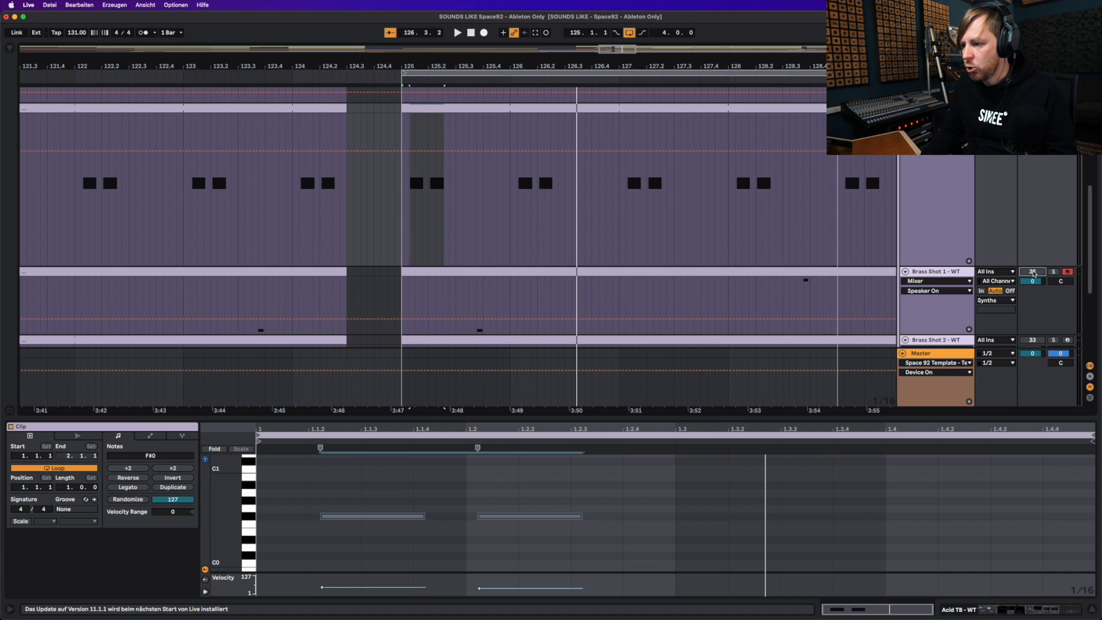
click(1034, 272)
double_click(948, 273)
scroll(369, 547, right, 3)
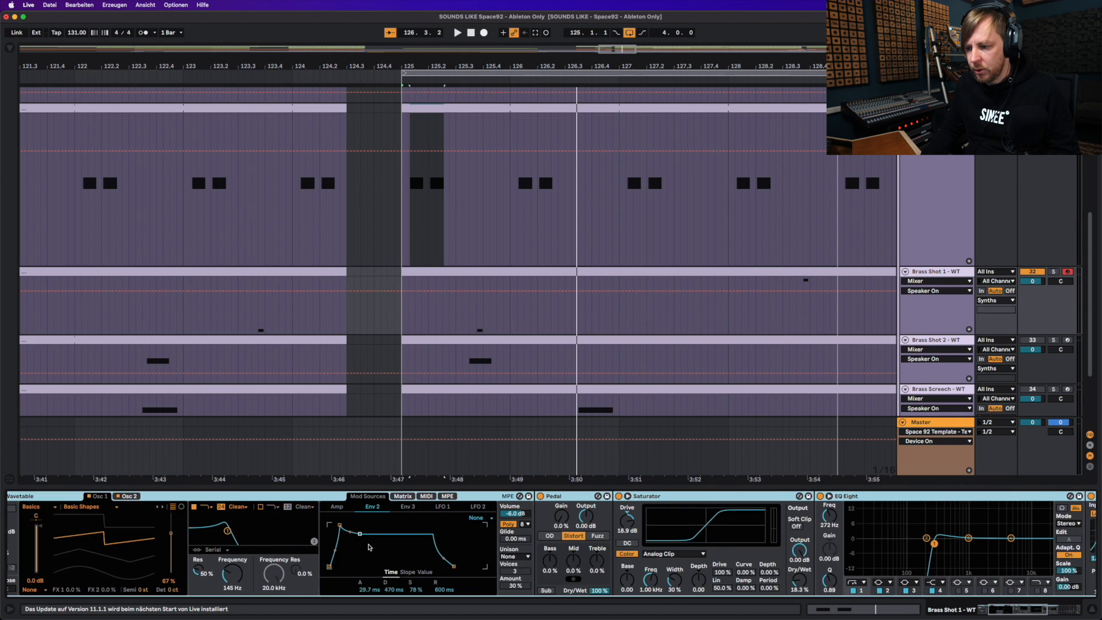
scroll(369, 547, right, 5)
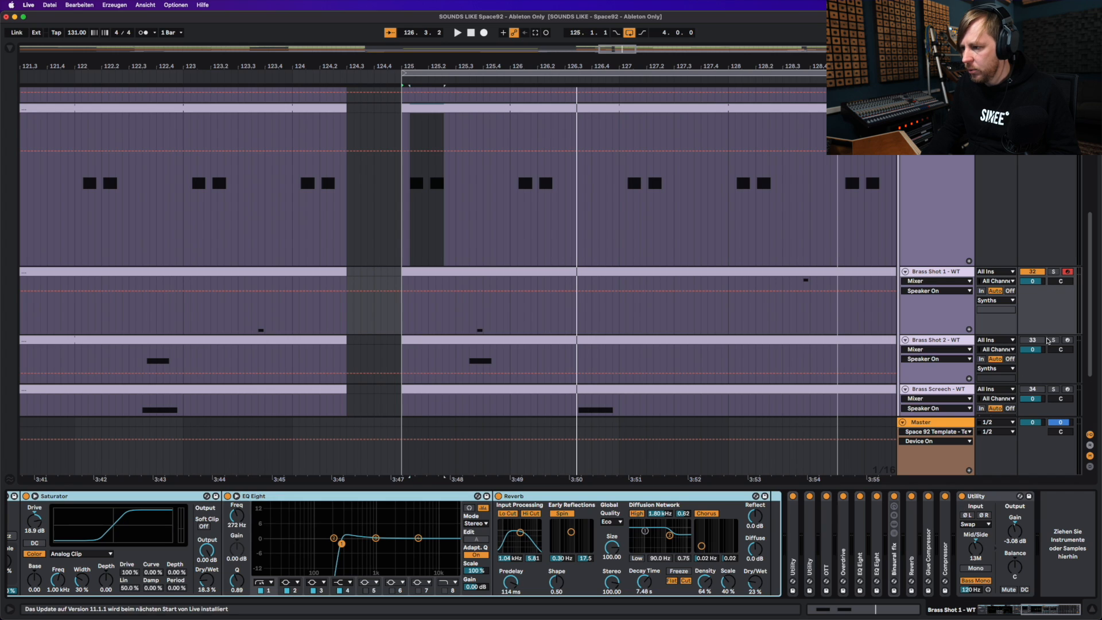
Solo the Brass Shot 1 - WT track and play it
click(1054, 273)
key(space)
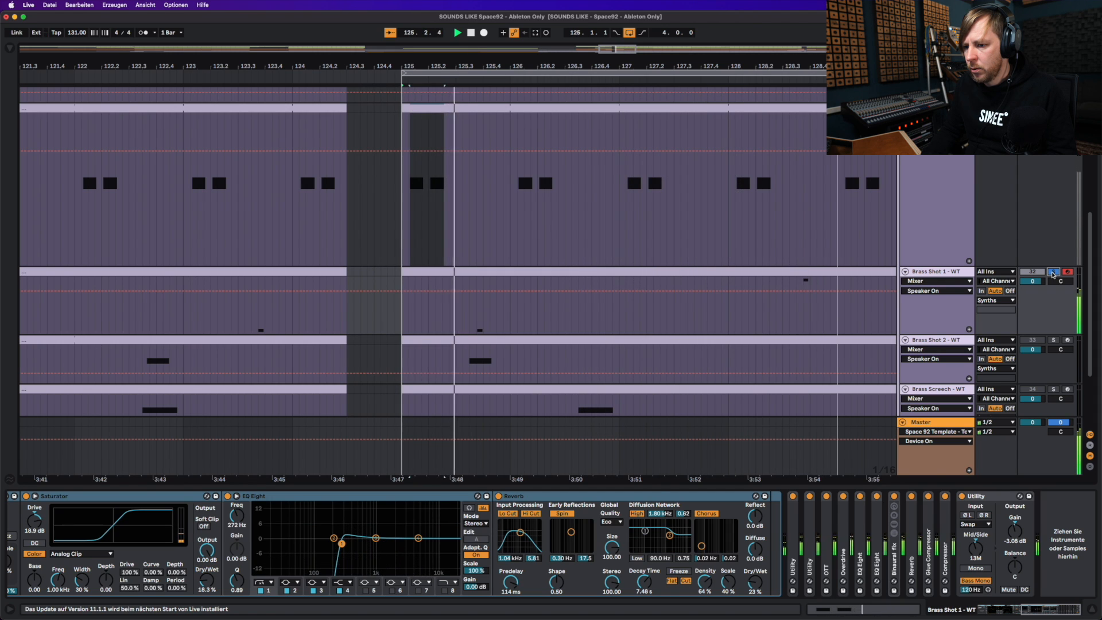
key(space)
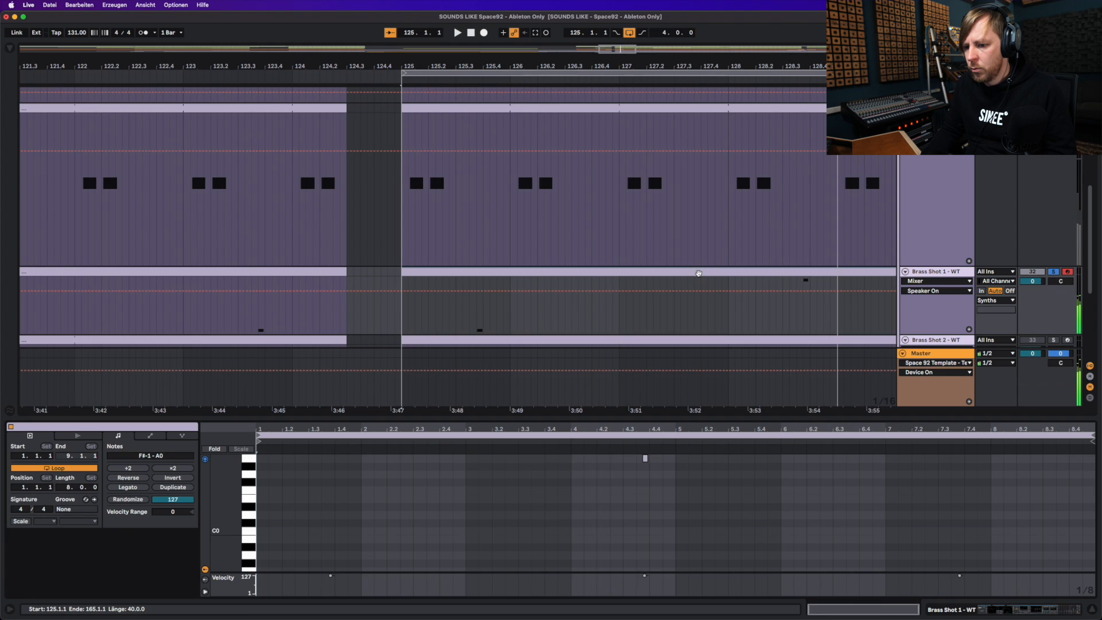
Open the Brass Shot 1 - WT clip at bar 125 and examine the pitch and placement of its notes
double_click(763, 282)
scroll(493, 490, down, 3)
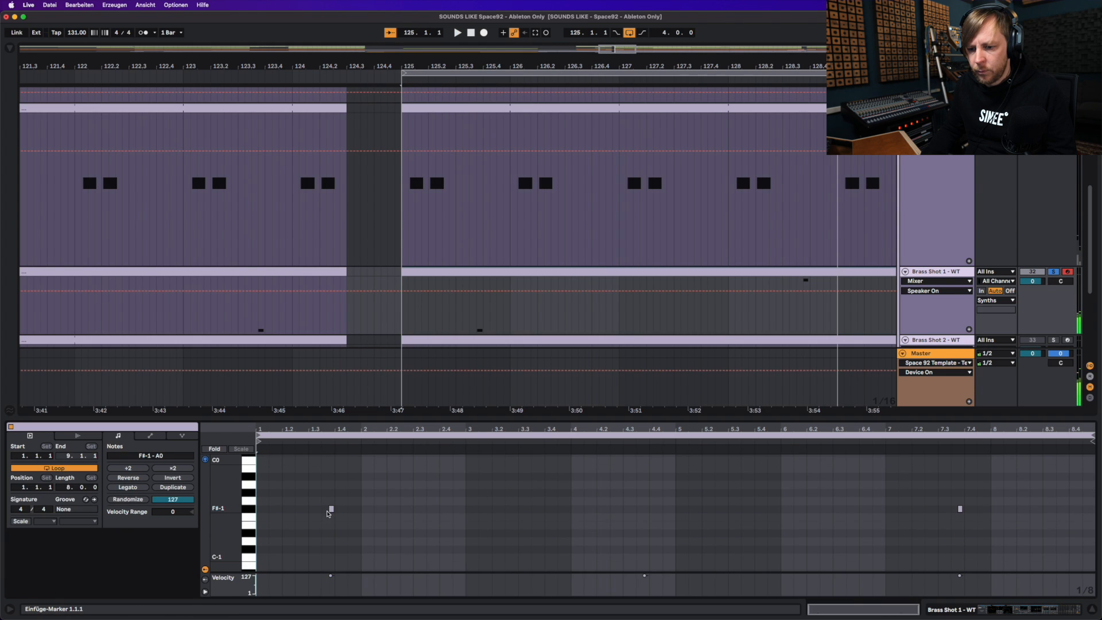
scroll(643, 517, up, 3)
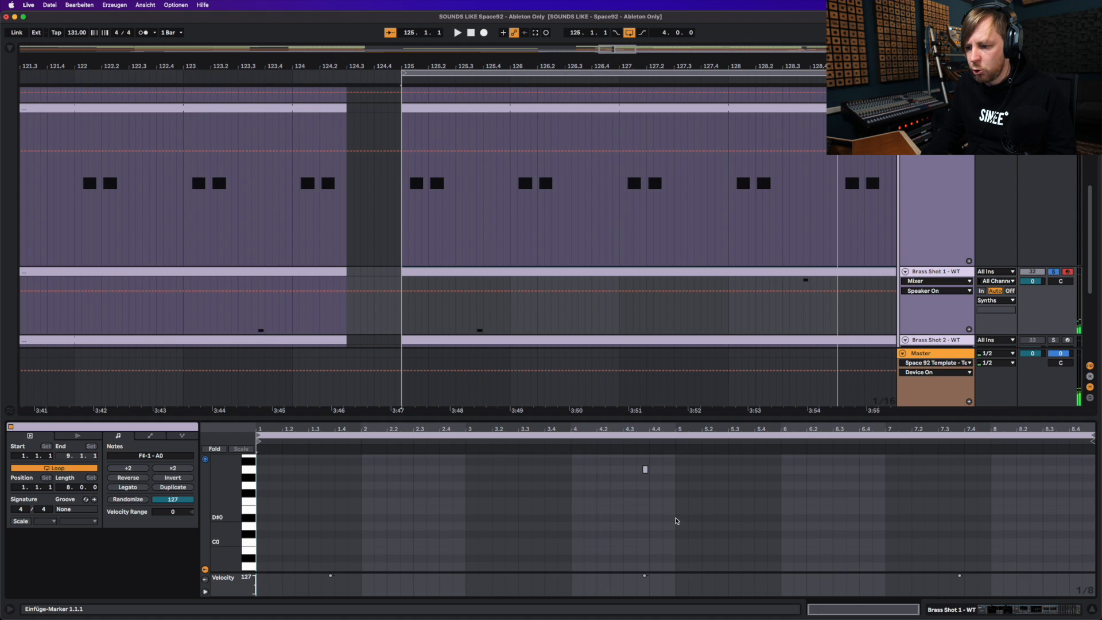
double_click(646, 471)
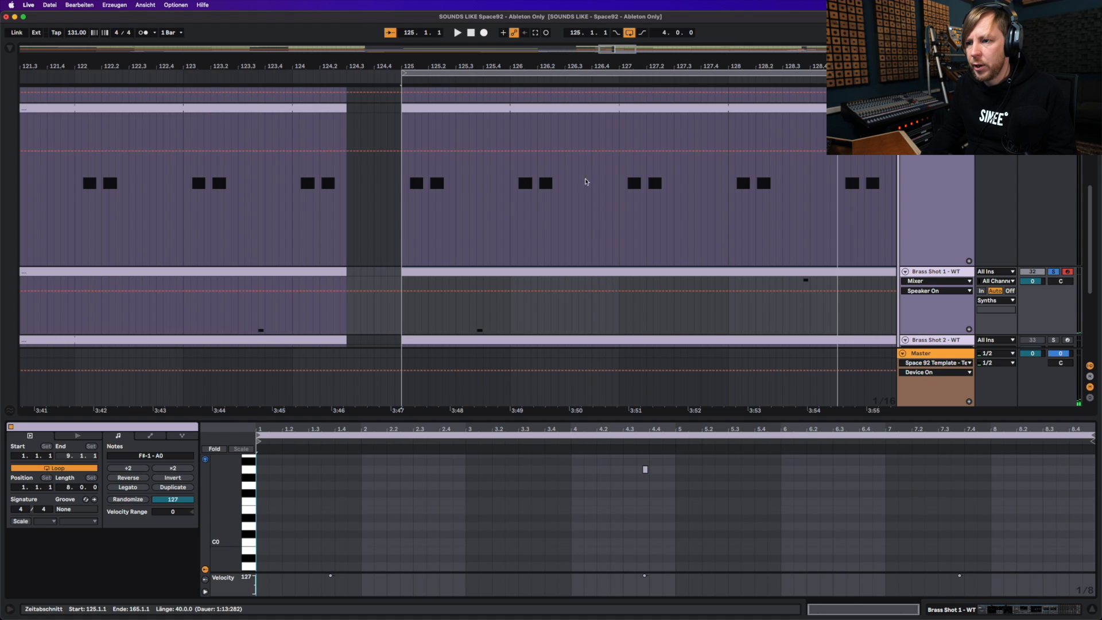
Open the Acid TB - WT clip at bar 125 and turn off the solo on the Brass Shot 1 - WT track
click(566, 107)
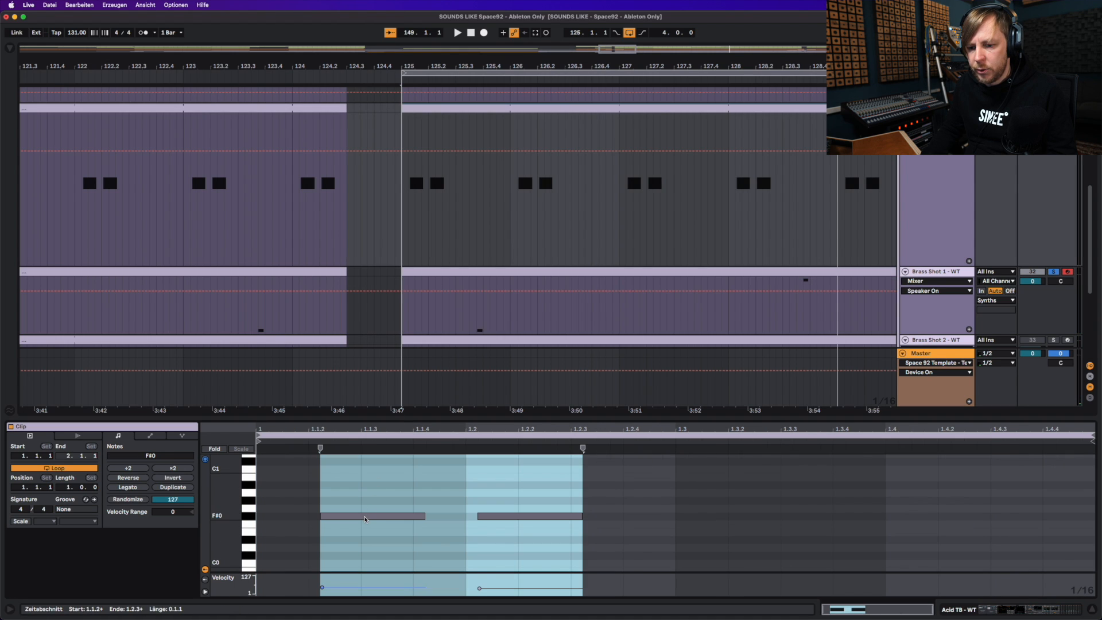
scroll(512, 305, down, 2)
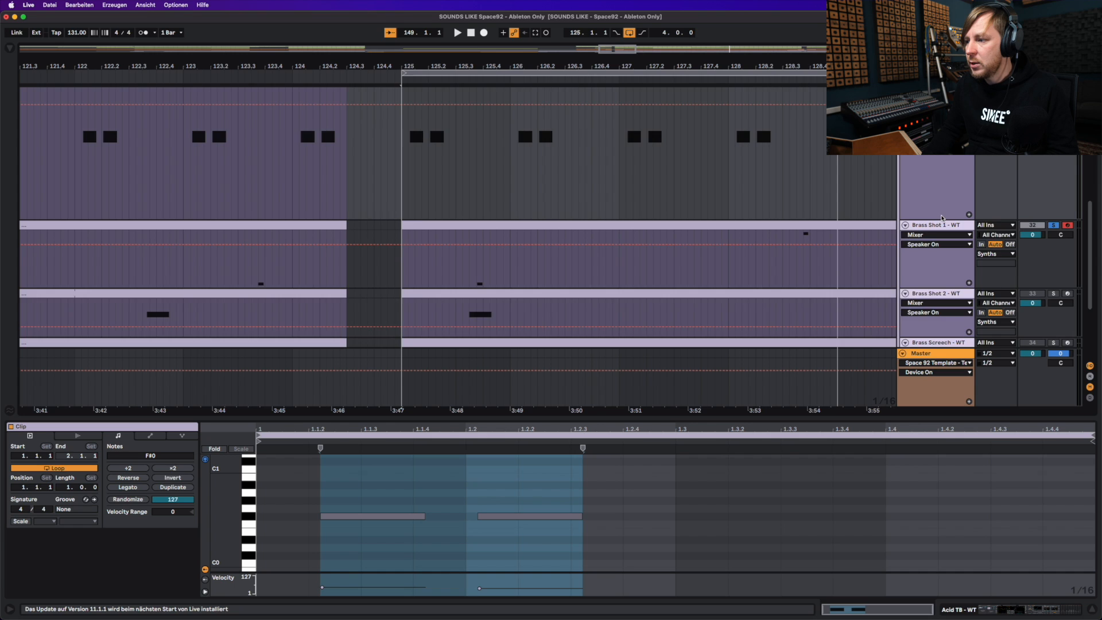
scroll(1025, 247, up, 2)
click(1054, 268)
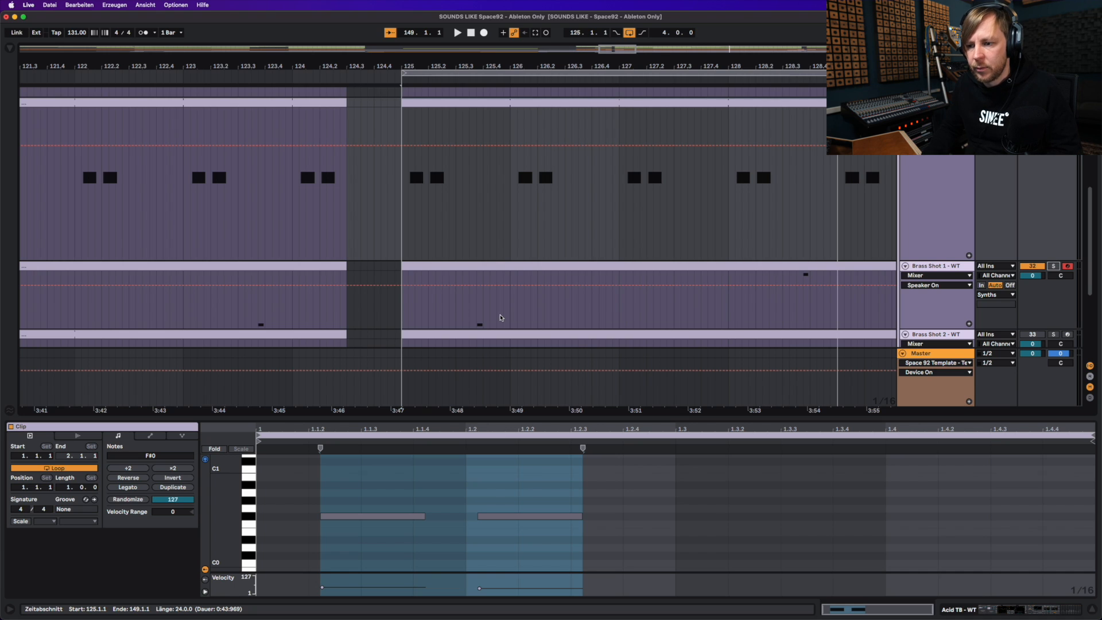
Look at the notes of the Brass Shot 1 - WT clip at bar 125 and play the arrangement from bar 125
double_click(492, 266)
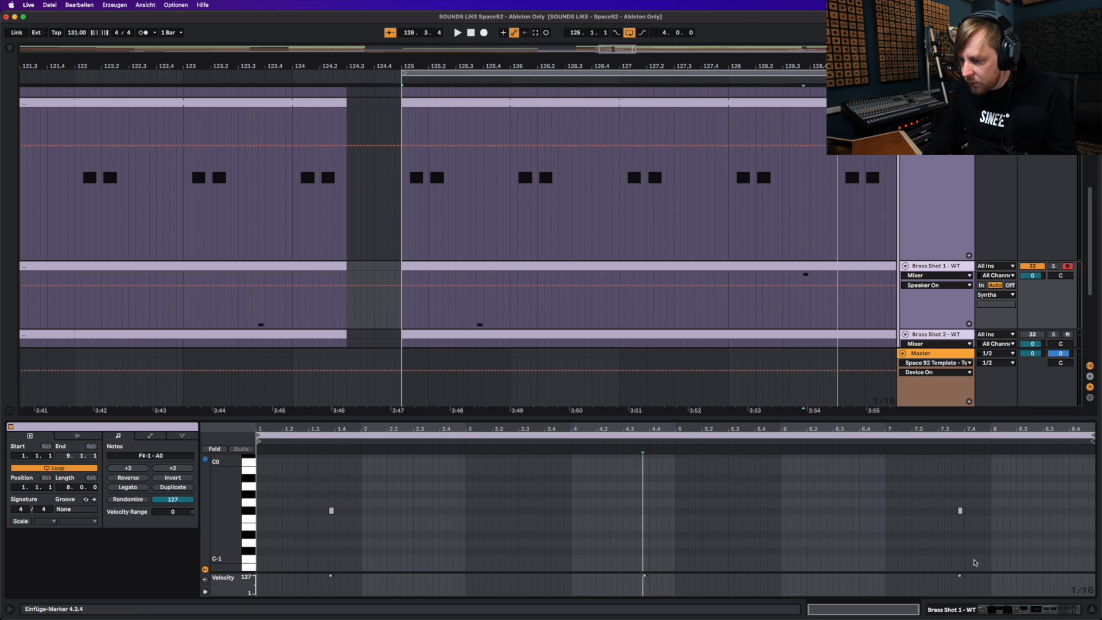
click(402, 197)
key(space)
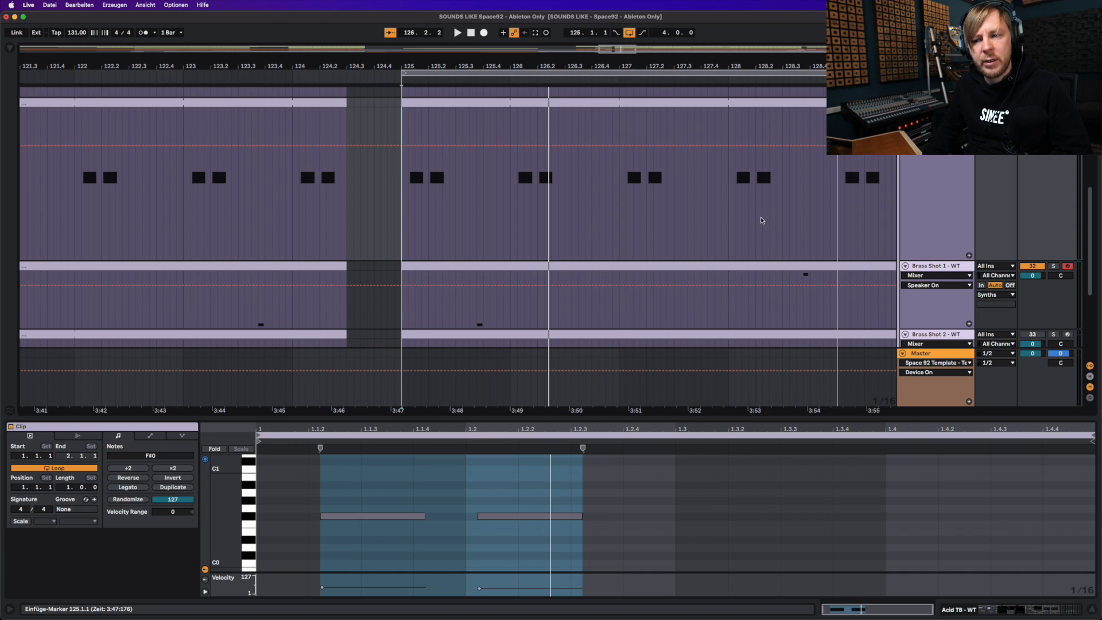
Duplicate bar 125 of the Brass Shot 1 - WT clip twice, filling bars 126 and 127 with the same hit
click(694, 281)
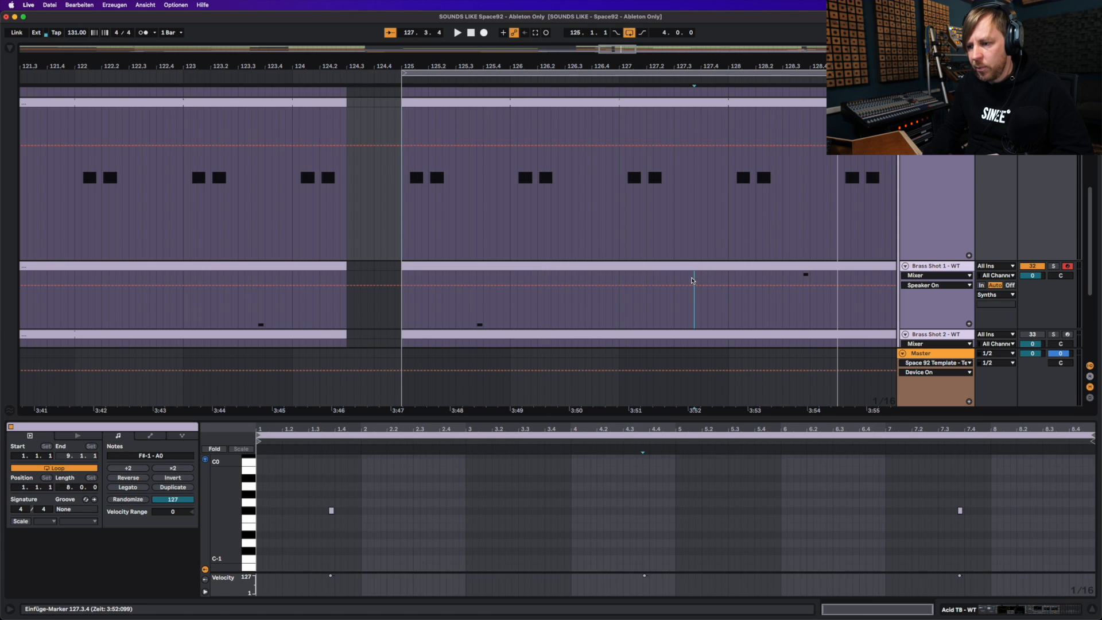
key(minus)
key(minus)
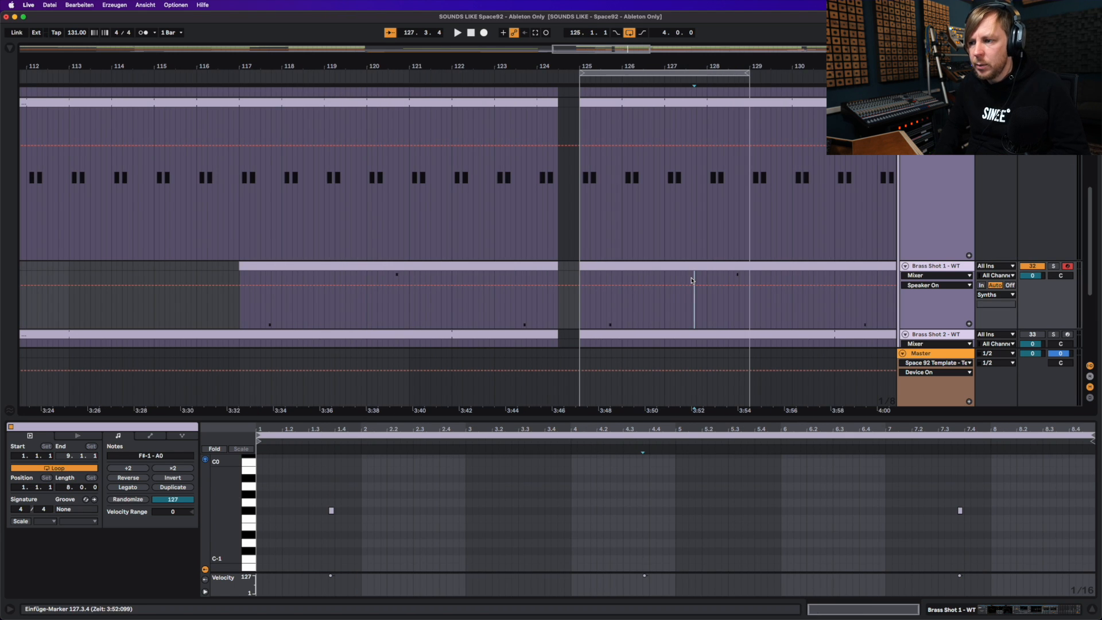
scroll(686, 282, right, 3)
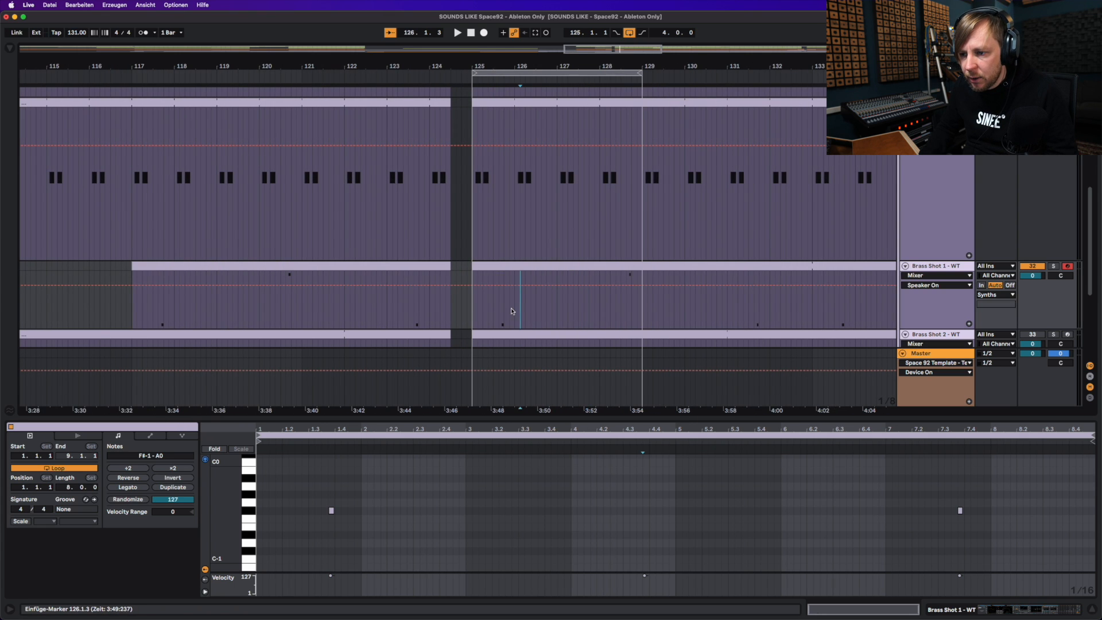
click(498, 267)
key(super+d)
key(super+d)
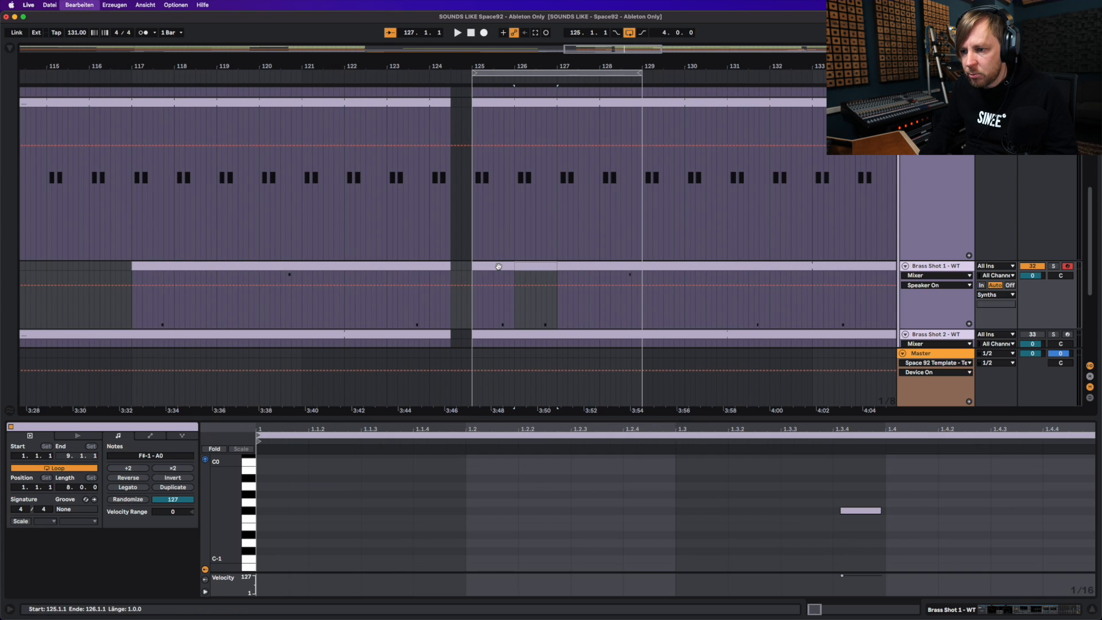
Play the repeated brass hits from bar 125 and undo the duplicated bars
click(471, 209)
key(space)
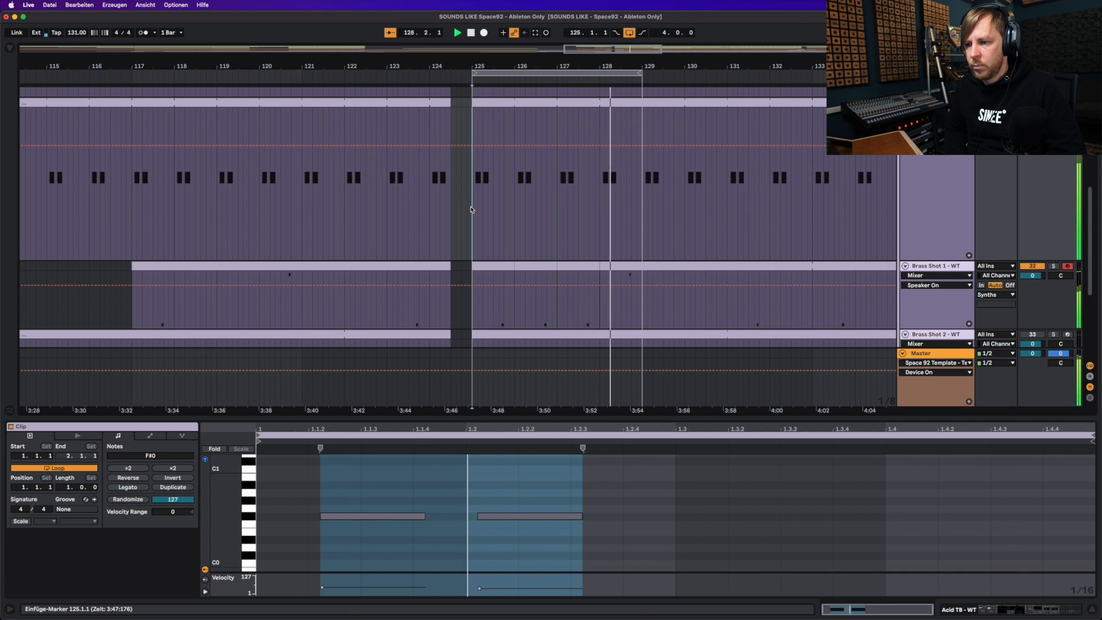
key(Delete)
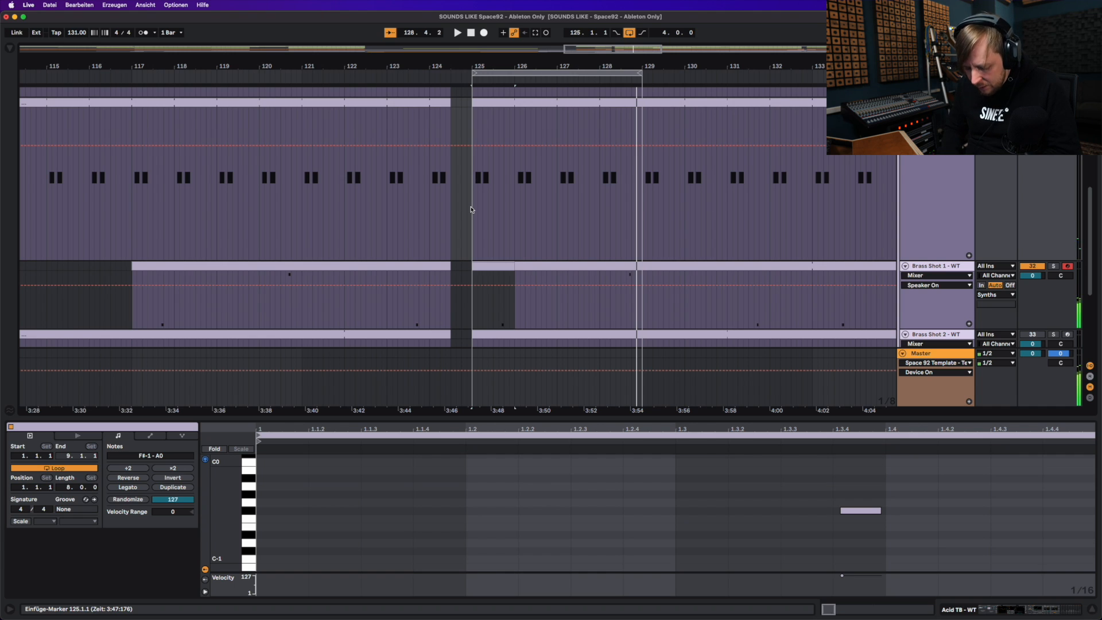
key(super+z)
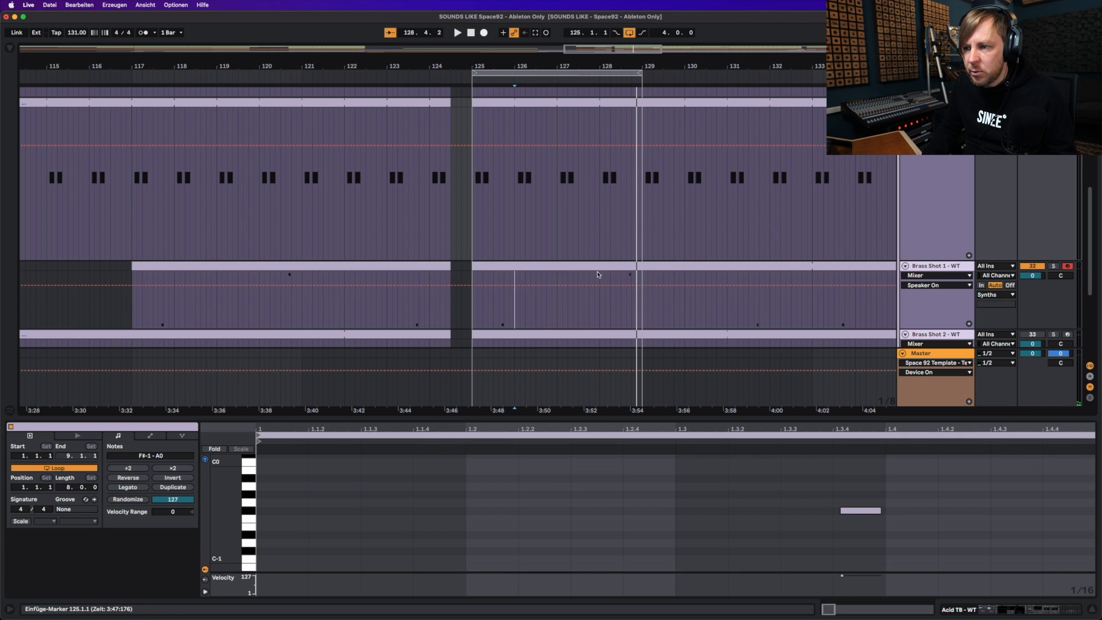
Try duplicating bars 125 to 129 of Brass Shot 1 - WT onto the following four bars, and undo the duplication
click(632, 290)
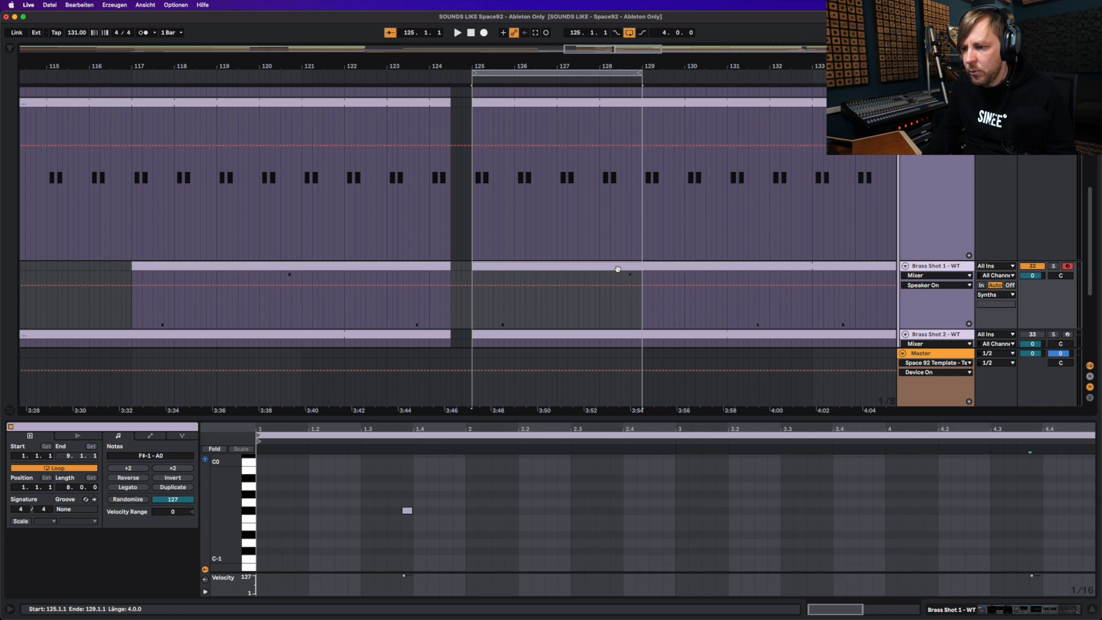
key(super+d)
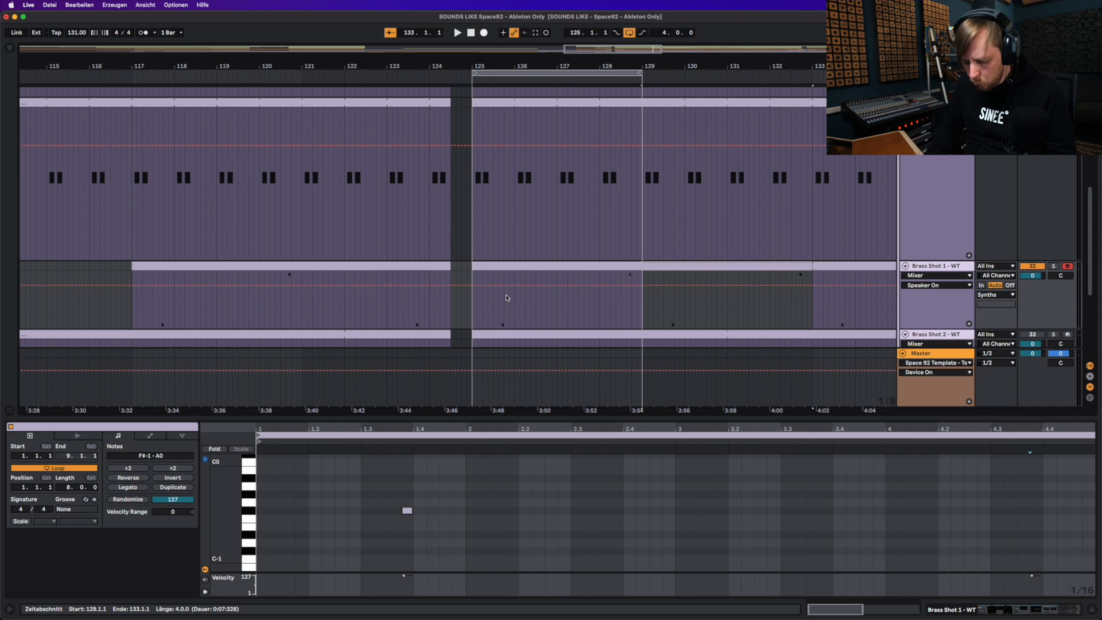
key(super+z)
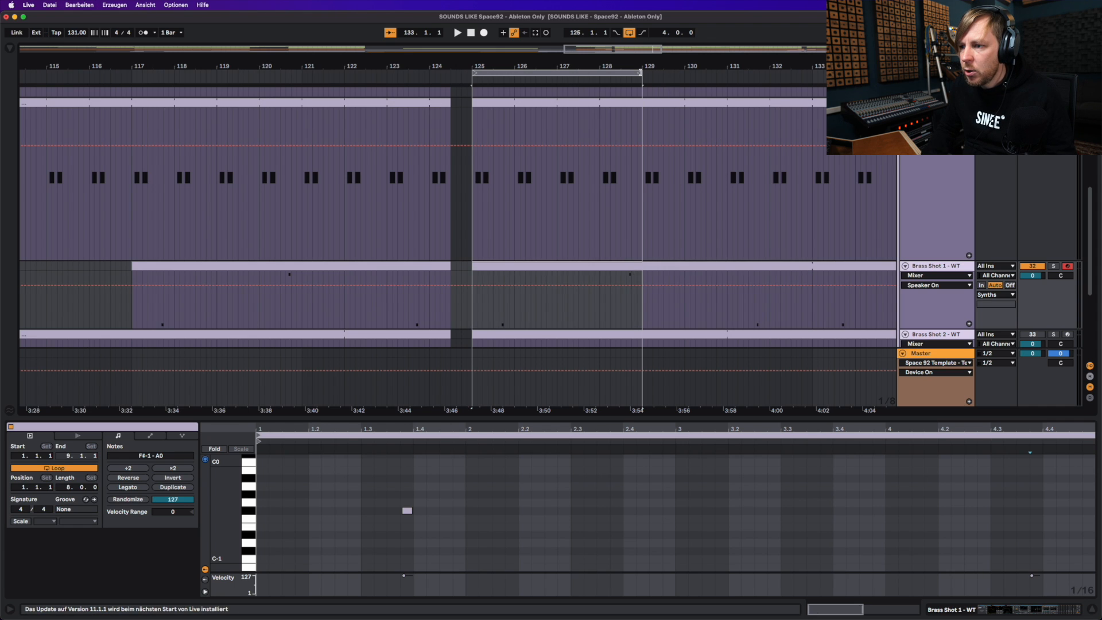
Extend the arrangement loop from bar 125 to bar 133 so that it spans eight bars
drag(641, 73, 811, 79)
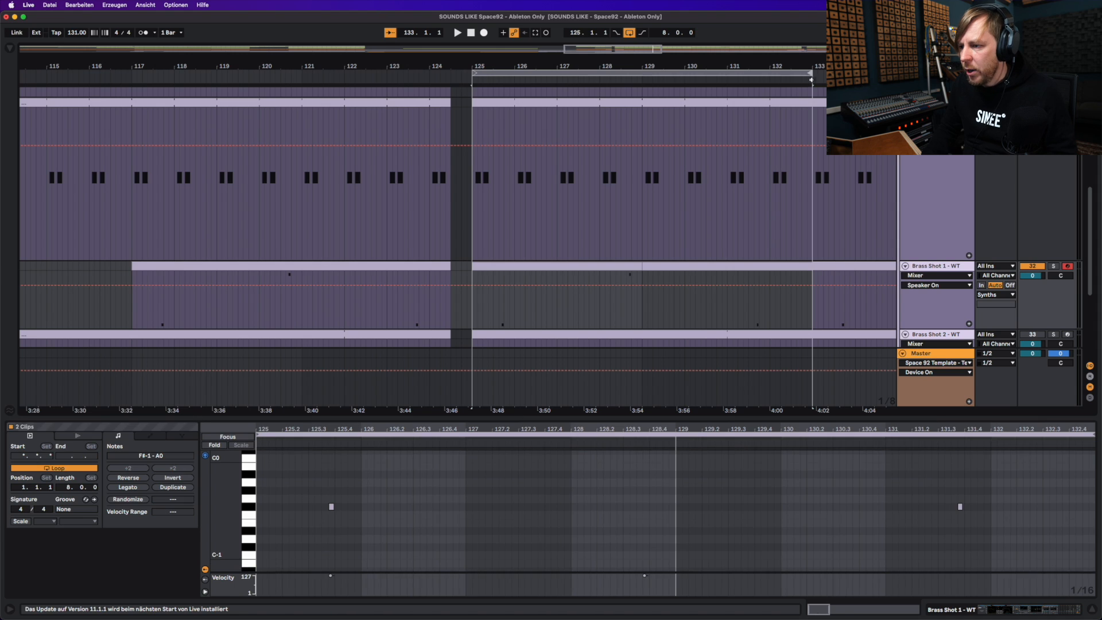
click(777, 220)
scroll(778, 219, down, 3)
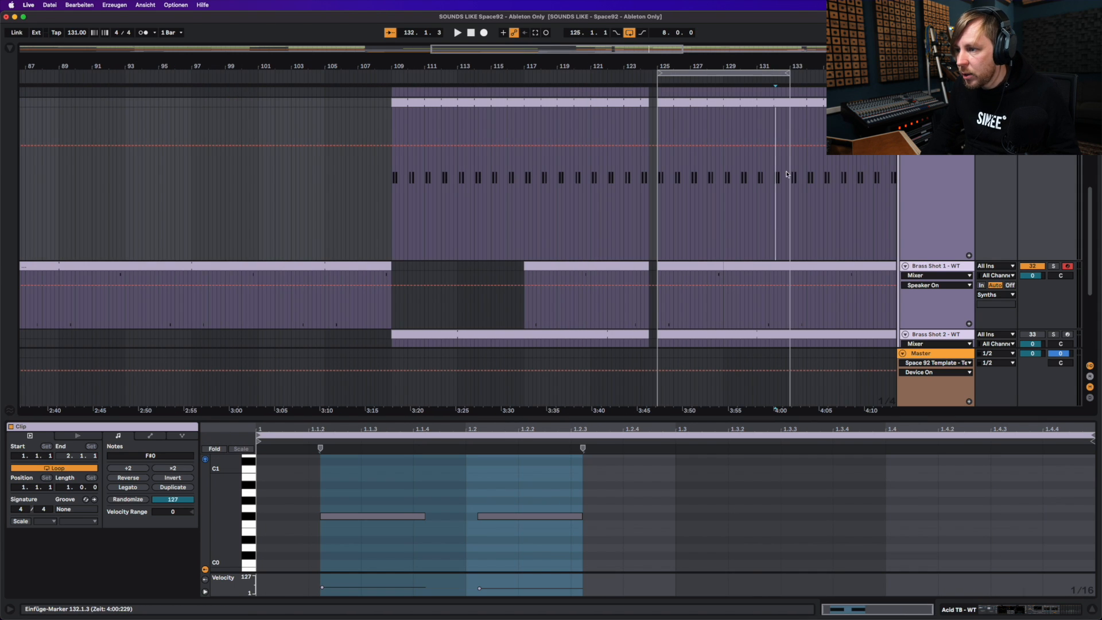
drag(788, 72, 784, 74)
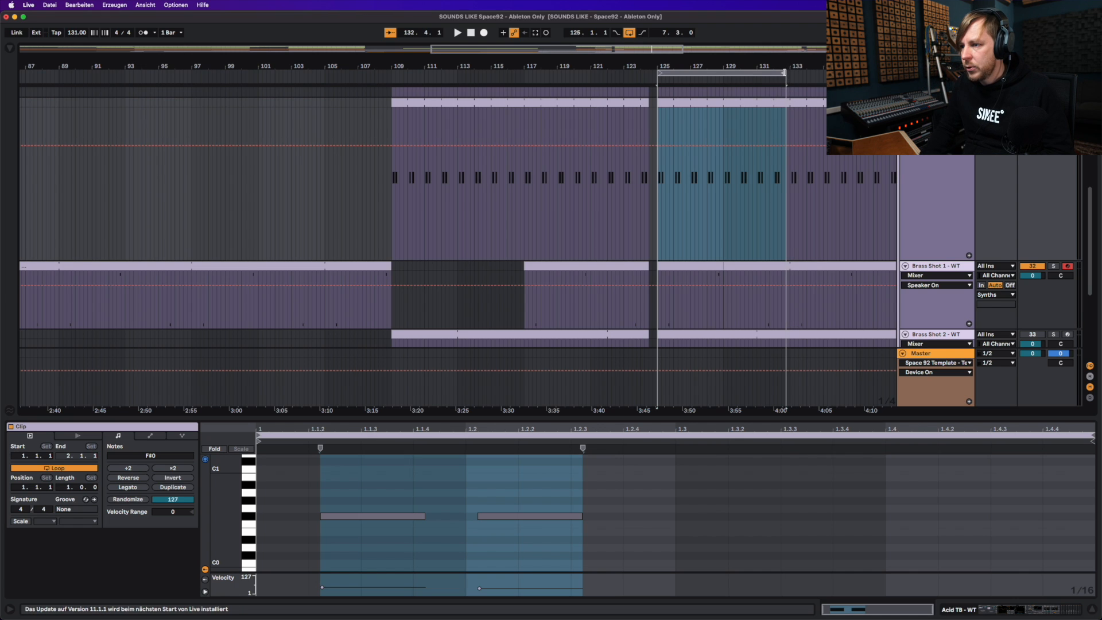
drag(785, 73, 789, 73)
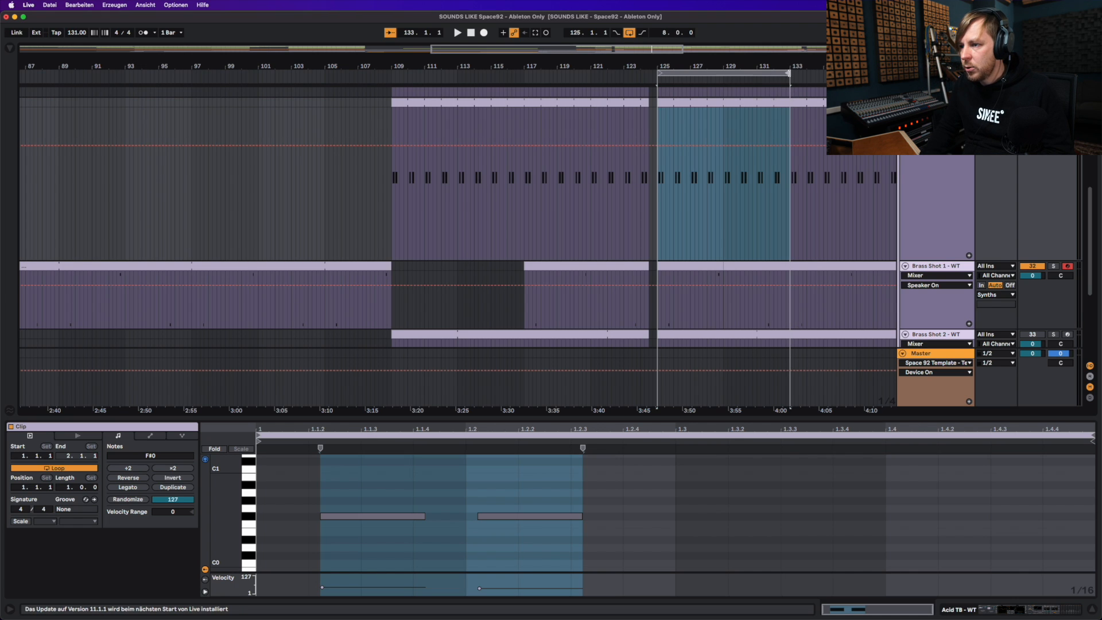
Show the Brass Shot 1 - WT clip's notes and play the eight-bar loop from bar 125
click(733, 265)
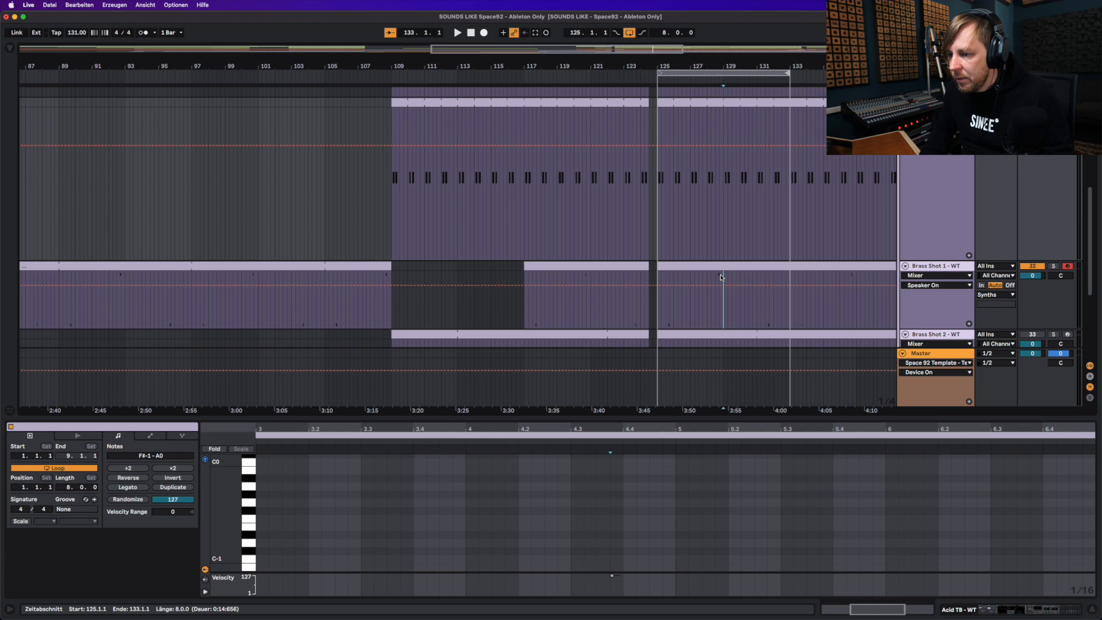
click(660, 313)
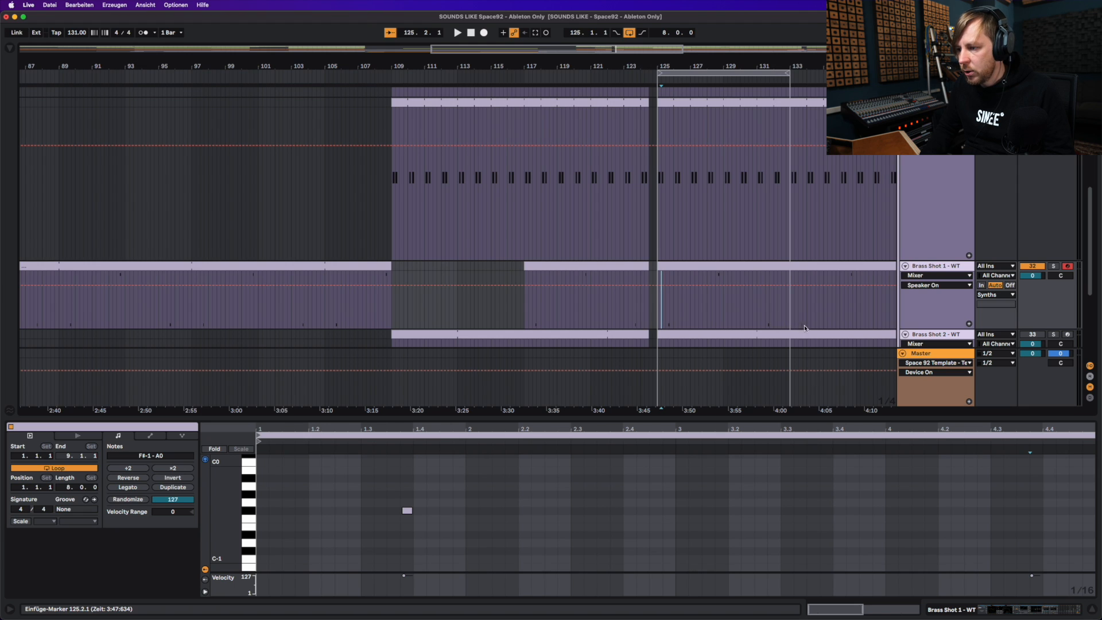
click(657, 308)
key(space)
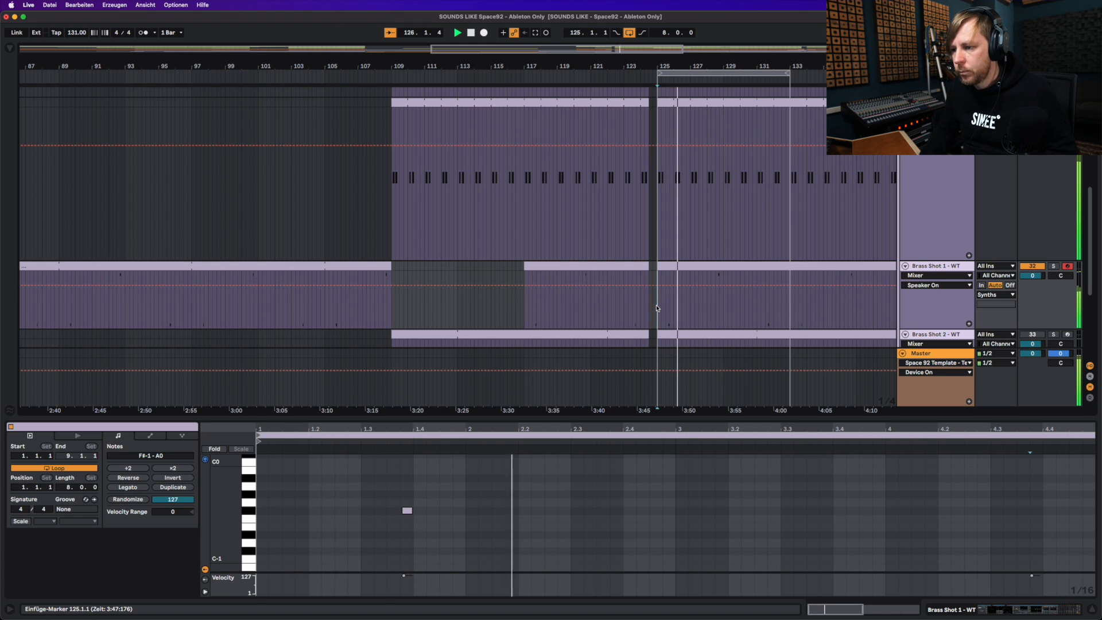
scroll(693, 315, right, 3)
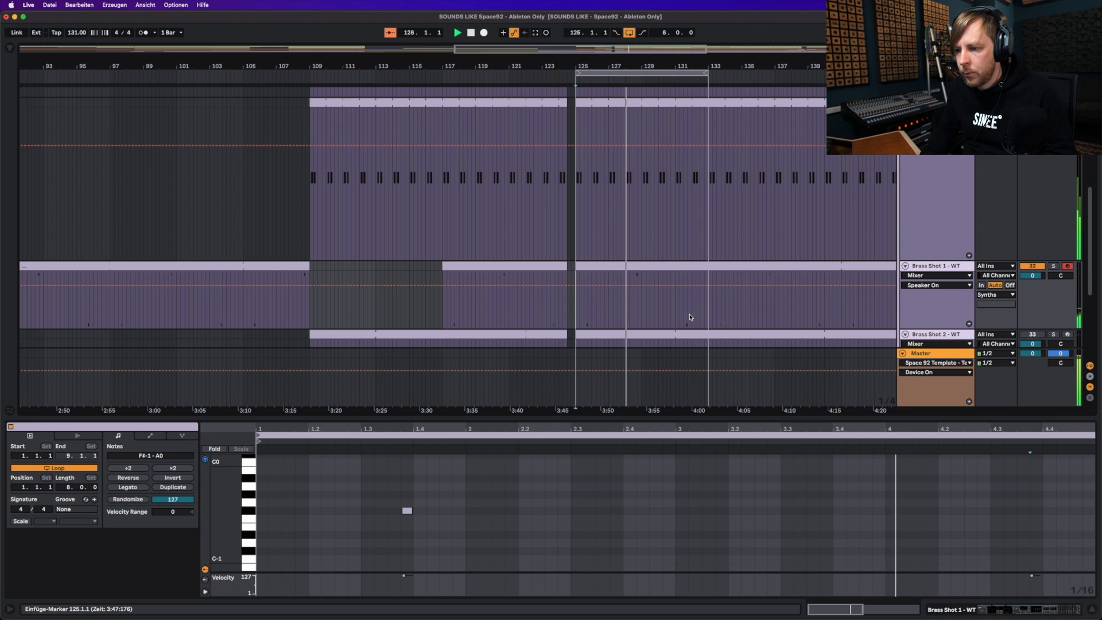
Solo the Brass Shot 1 - WT and Brass Shot 2 - WT tracks and play them together
scroll(690, 317, down, 3)
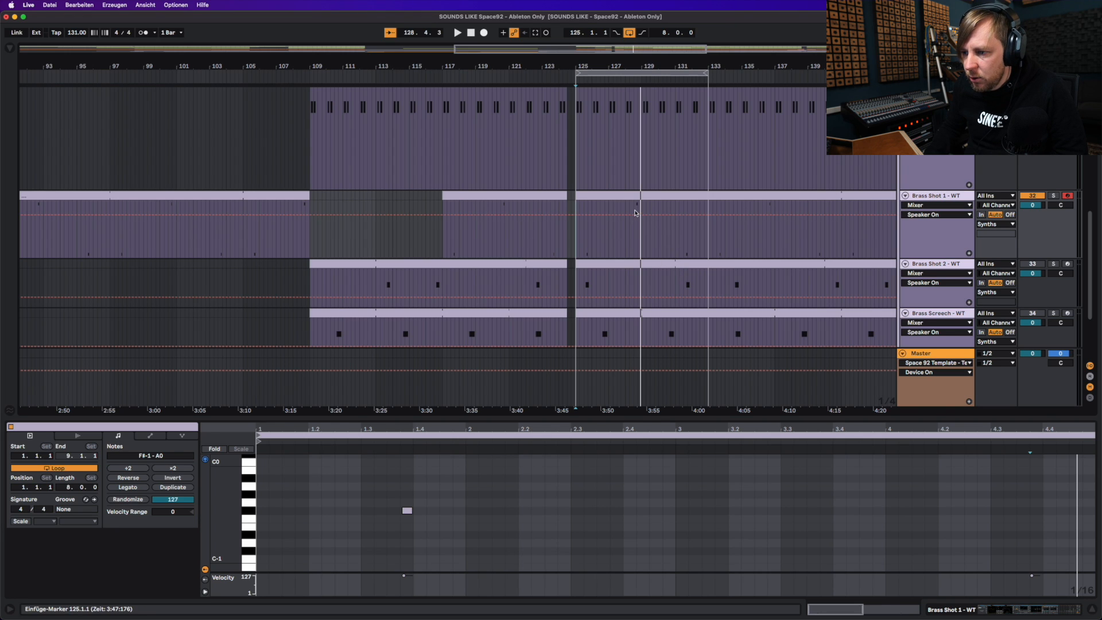
click(1034, 265)
key(space)
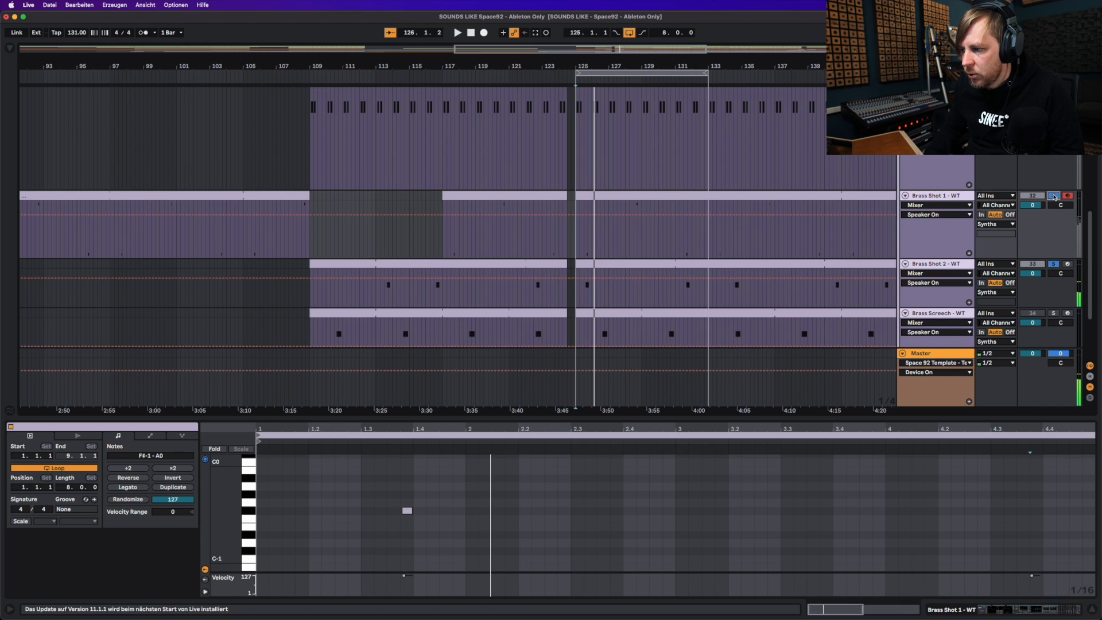
key(space)
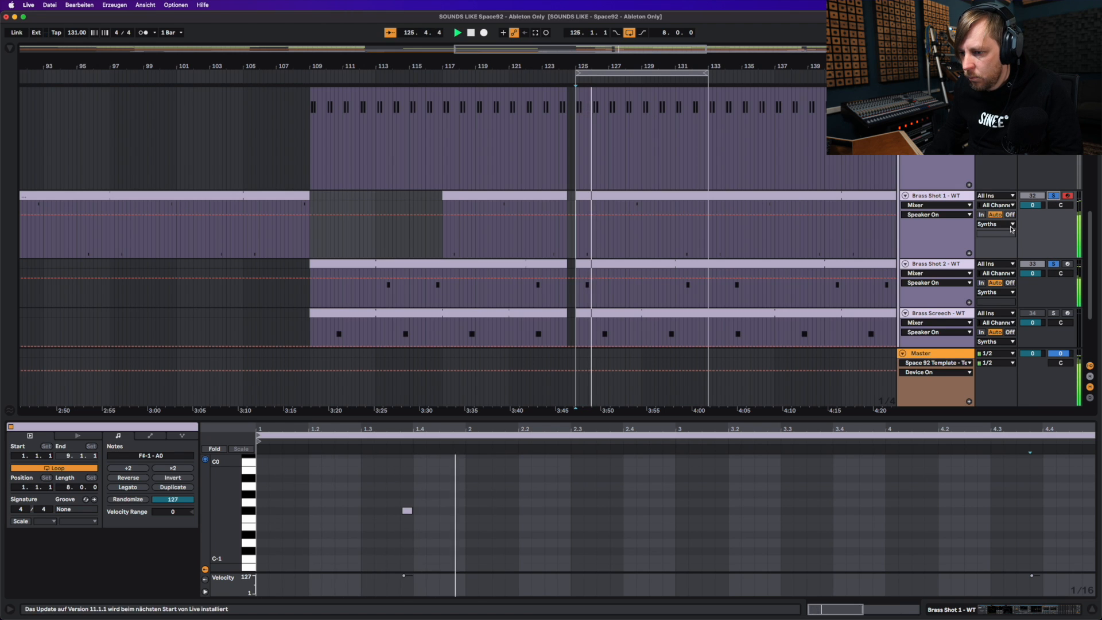
Compare the first note of the Brass Shot 2 - WT clip at bar 125 with the Brass Shot 1 - WT notes, and play both
click(588, 267)
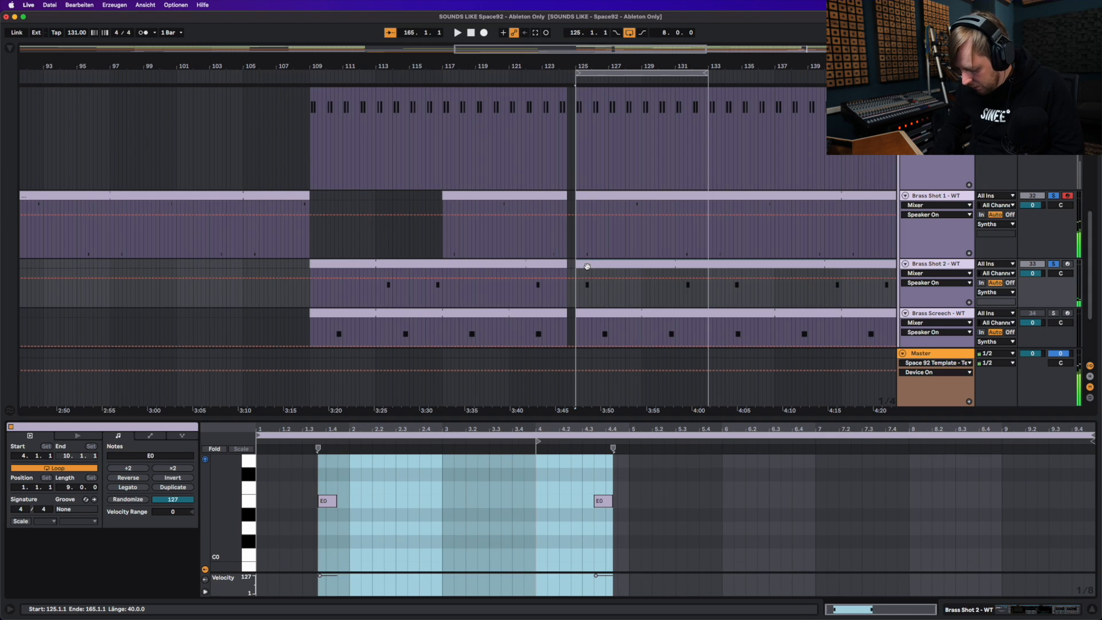
key(plus)
key(plus)
key(plus)
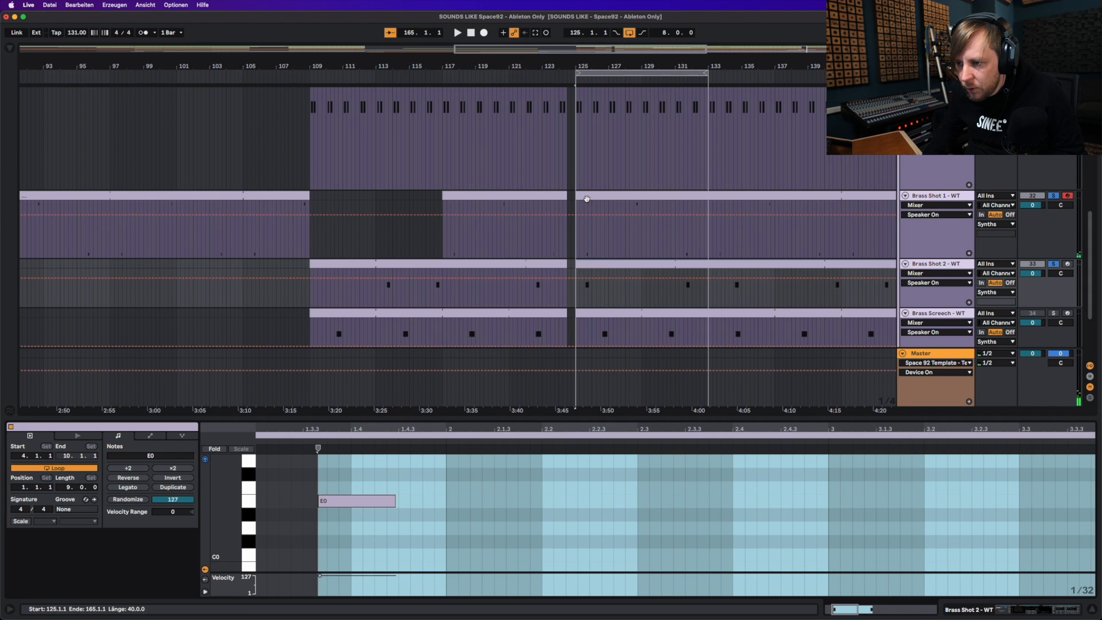
click(574, 213)
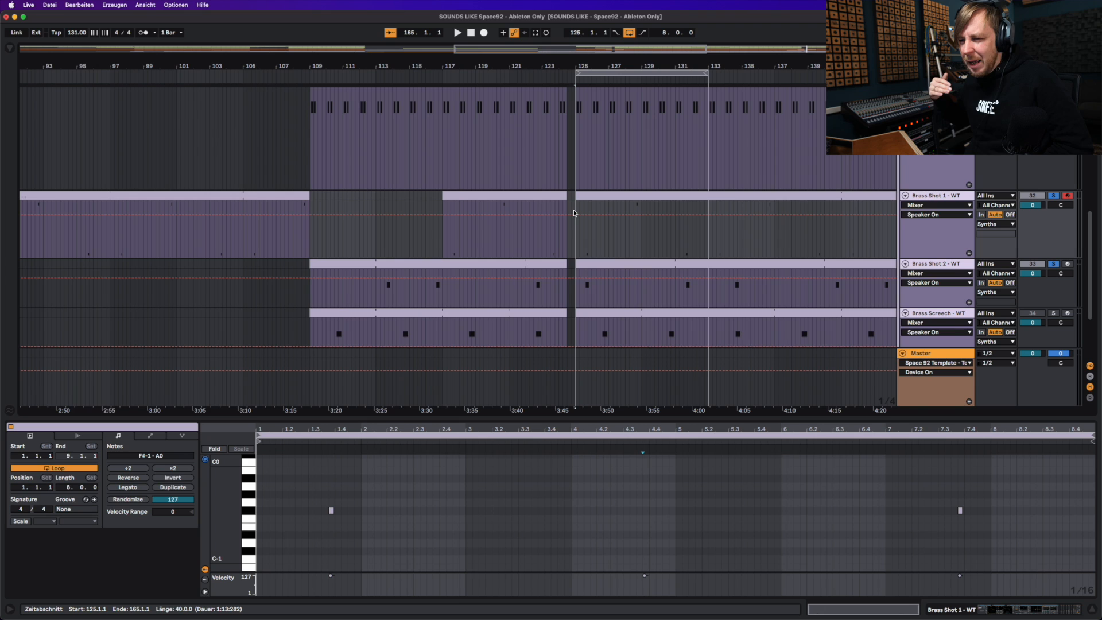
key(space)
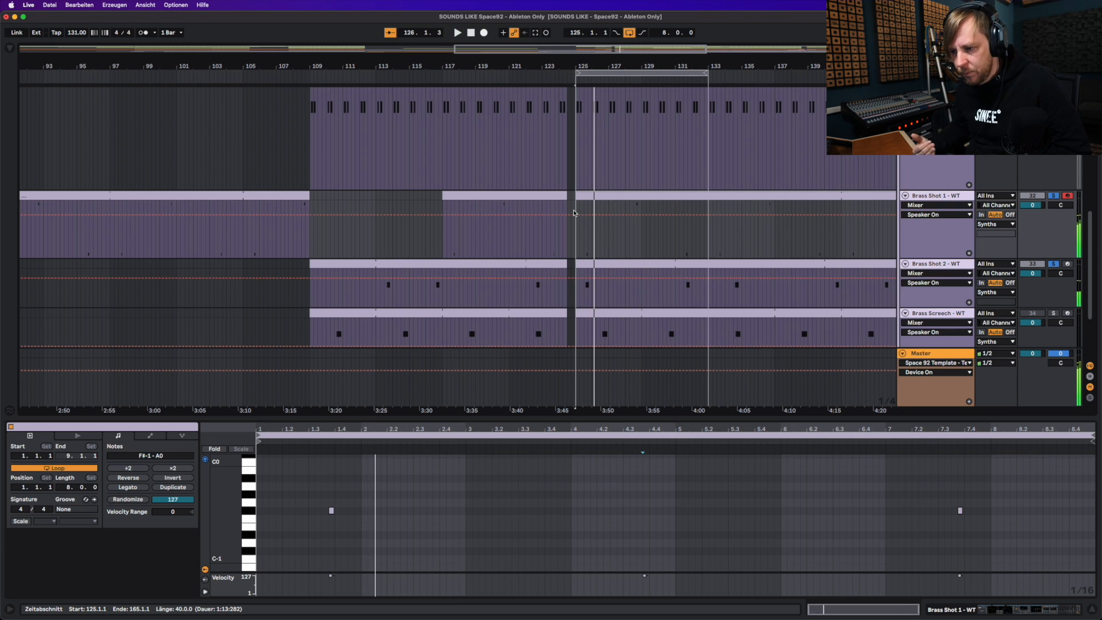
Reopen the Brass Shot 2 - WT clip and set its fixed note grid to 1/16, after trying 1/32
click(589, 265)
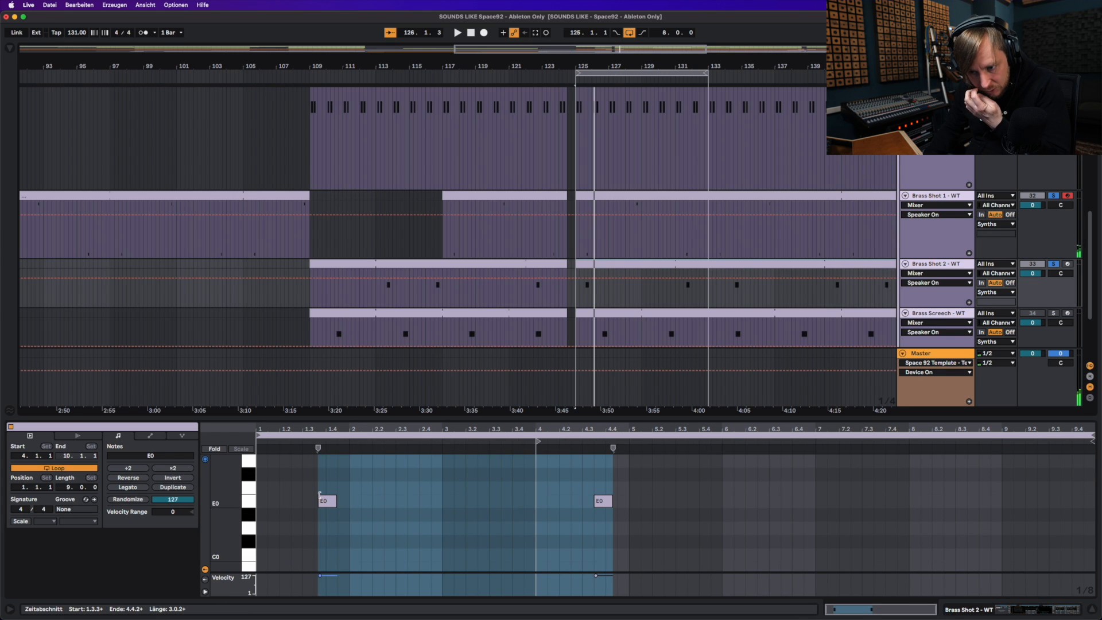
right_click(320, 483)
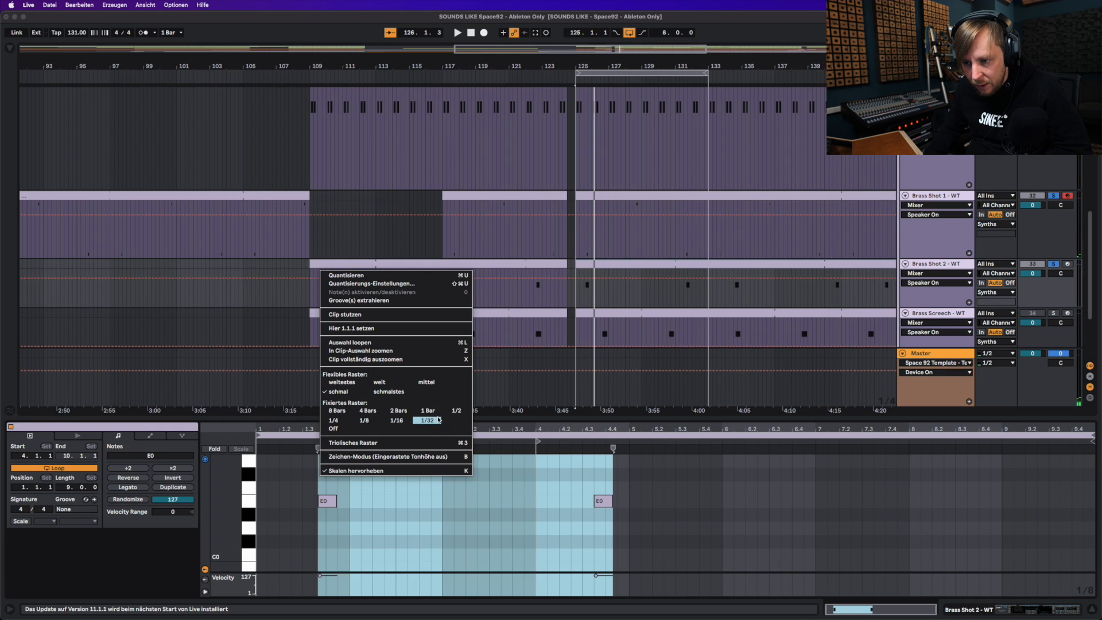
click(427, 420)
right_click(327, 480)
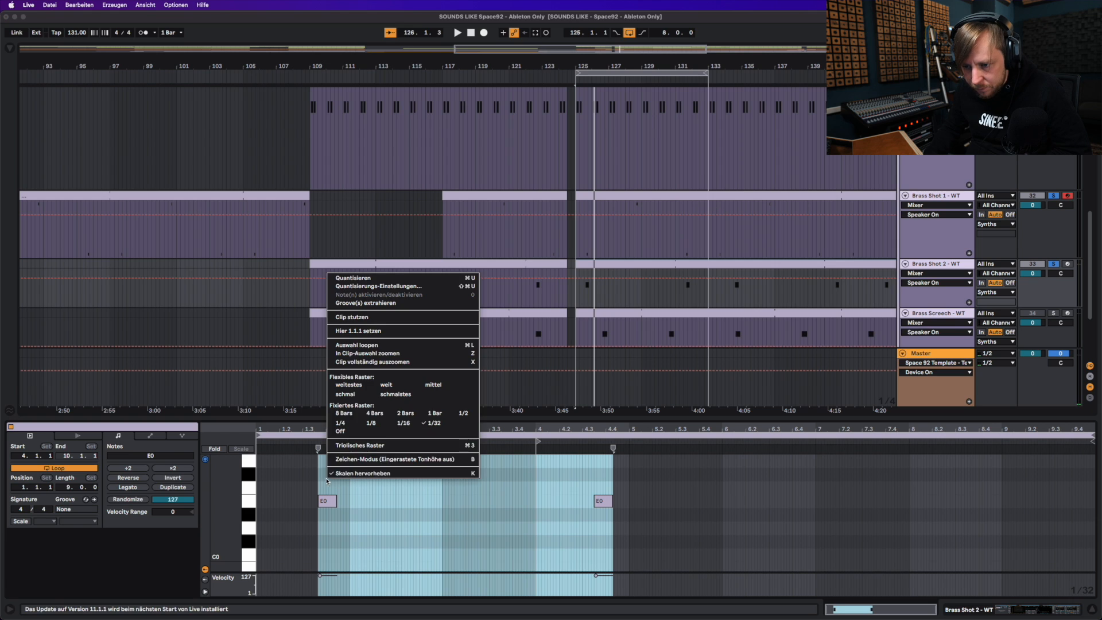
click(402, 423)
Examine where the first Brass Shot 2 - WT note starts relative to the 1/16 grid
click(316, 487)
scroll(312, 487, up, 5)
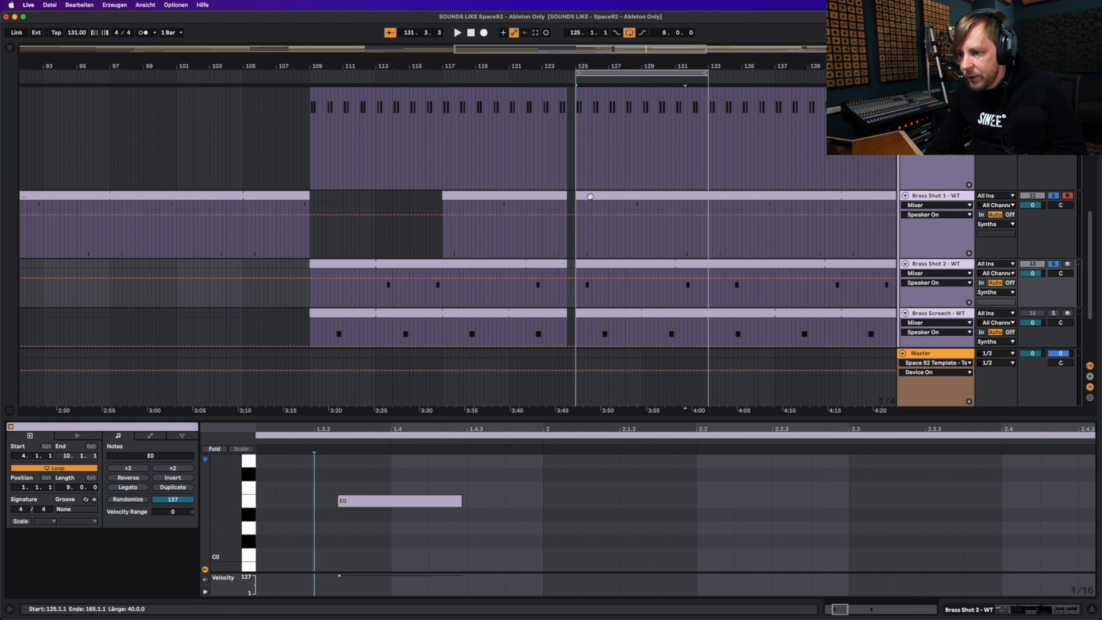
click(612, 268)
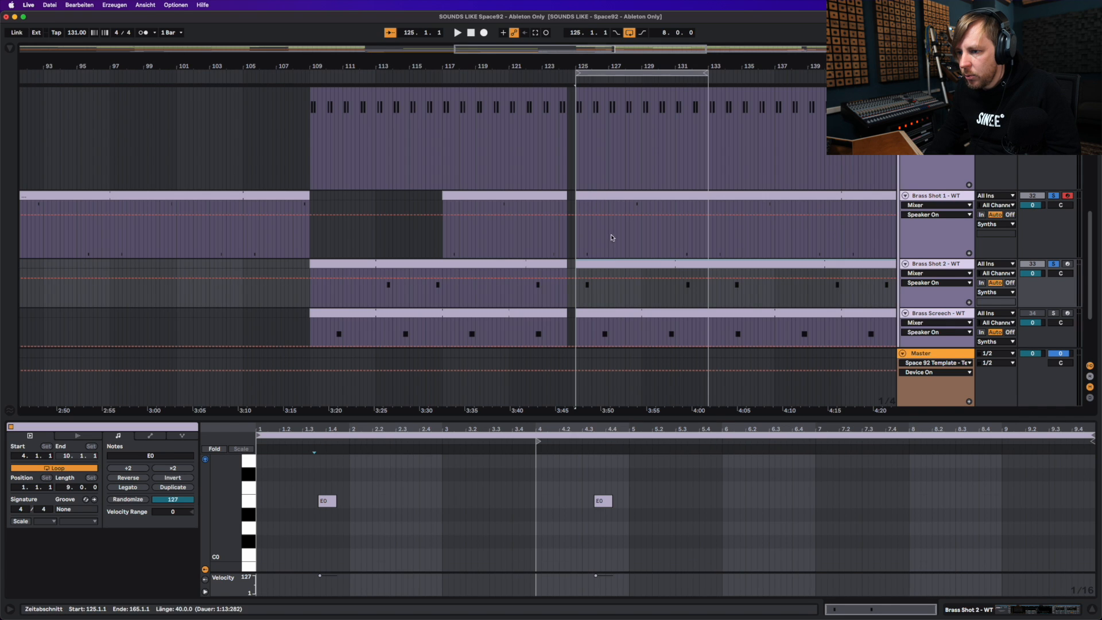
Open the Brass Shot 1 - WT and Brass Shot 2 - WT clips together in the note editor and fold it to the used pitches
shift+click(613, 239)
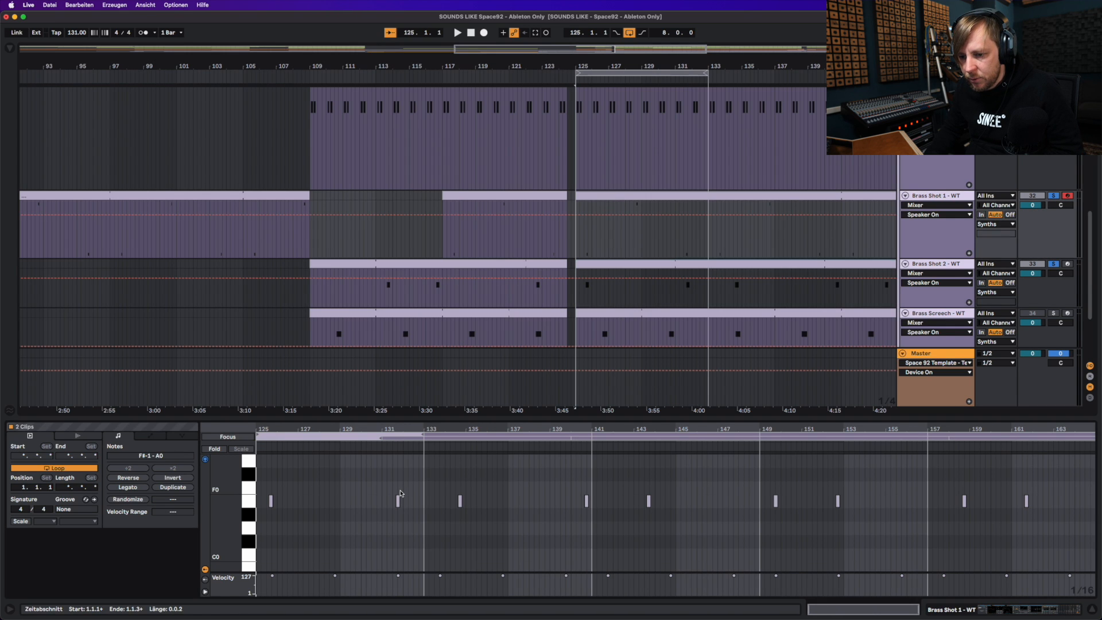
scroll(326, 483, down, 1)
click(214, 449)
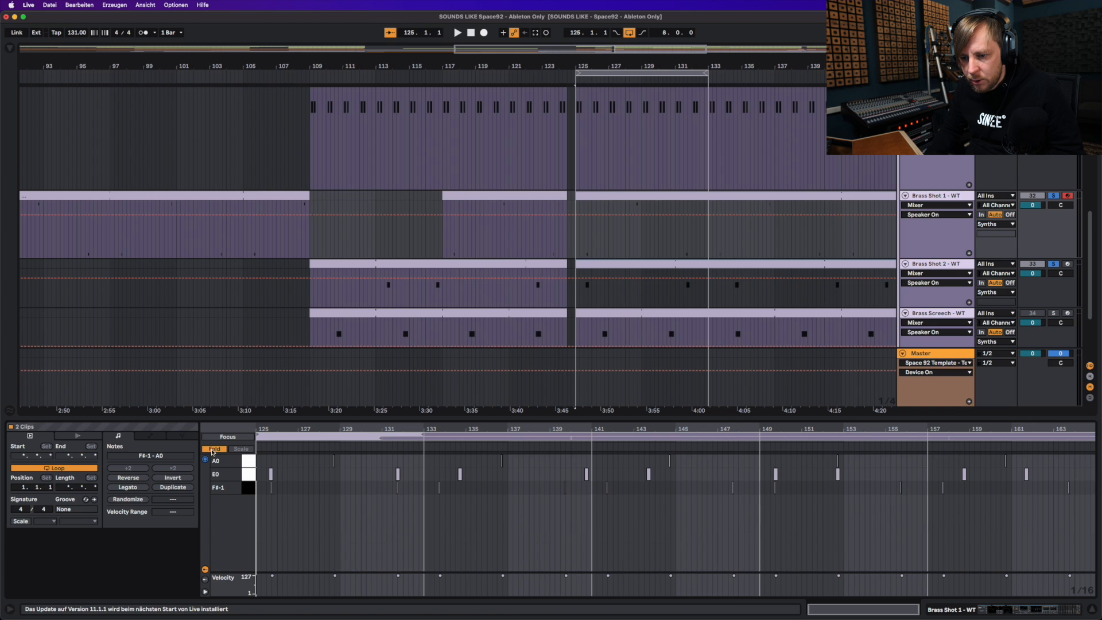
Examine where the notes of the two brass shot clips overlap in time, back towards bar 125
click(263, 478)
key(plus)
key(plus)
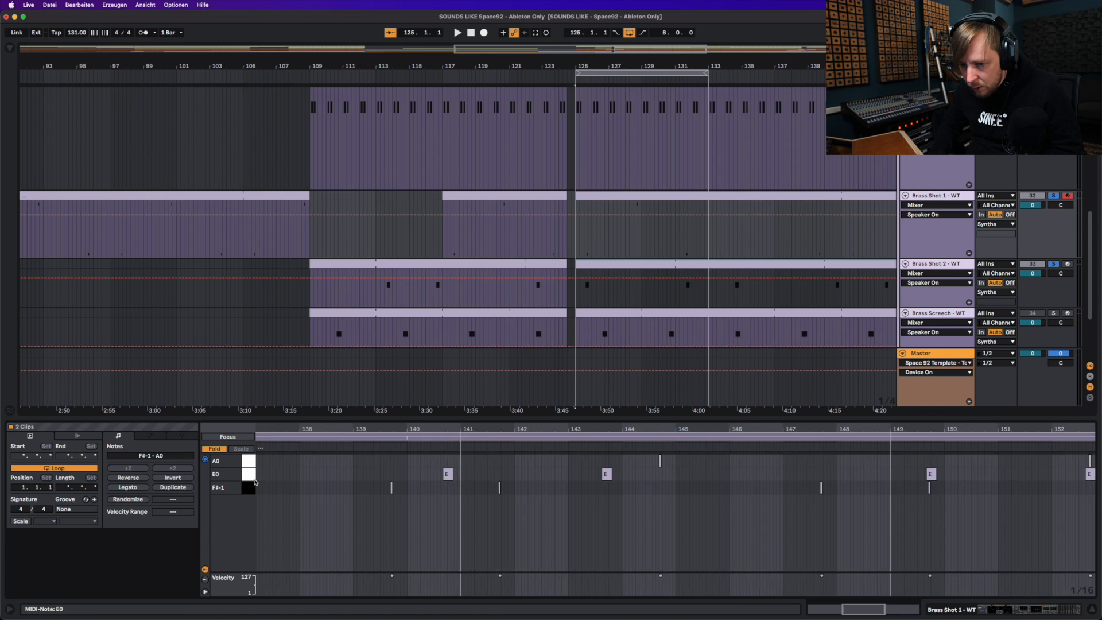
scroll(281, 484, left, 3)
scroll(281, 484, left, 10)
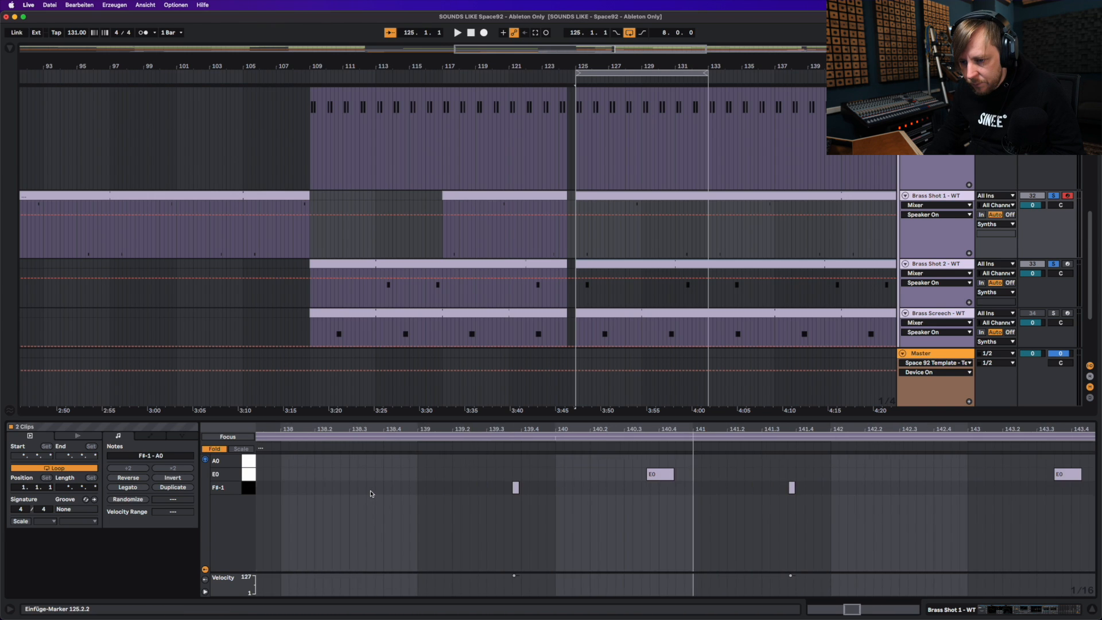
scroll(379, 495, left, 3)
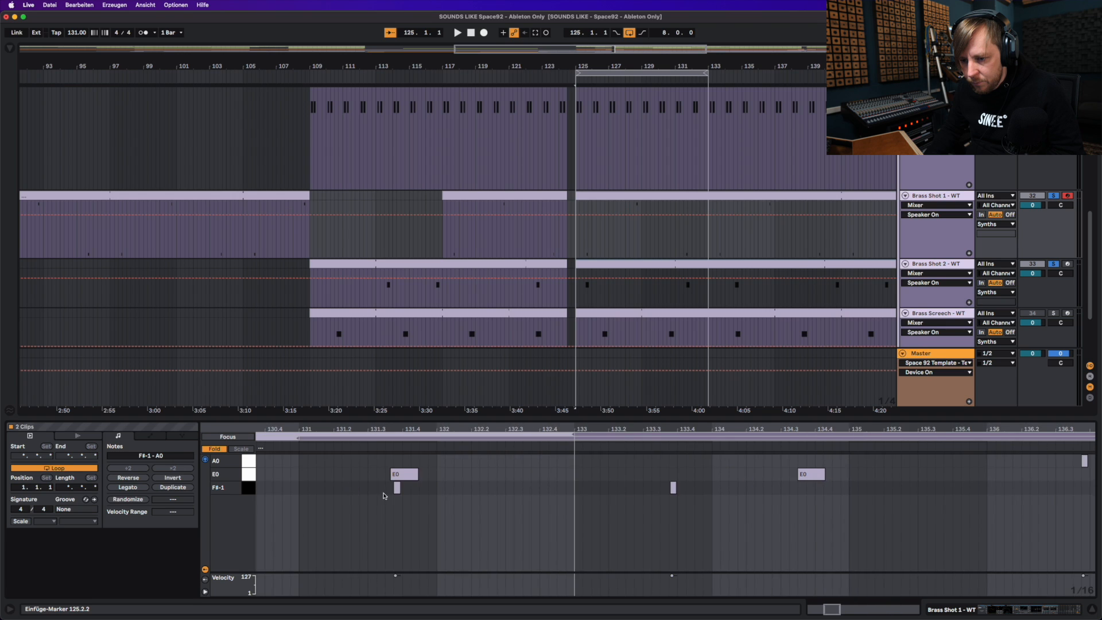
scroll(545, 492, left, 5)
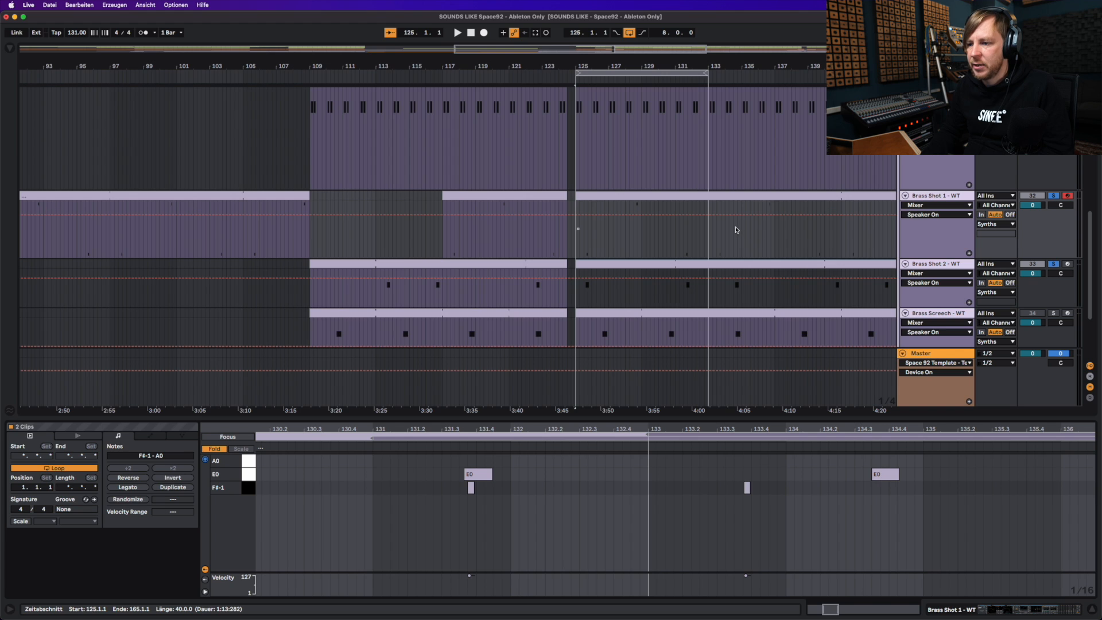
Turn off the brass shot solos and play the full mix from bar 125
key(space)
click(1054, 196)
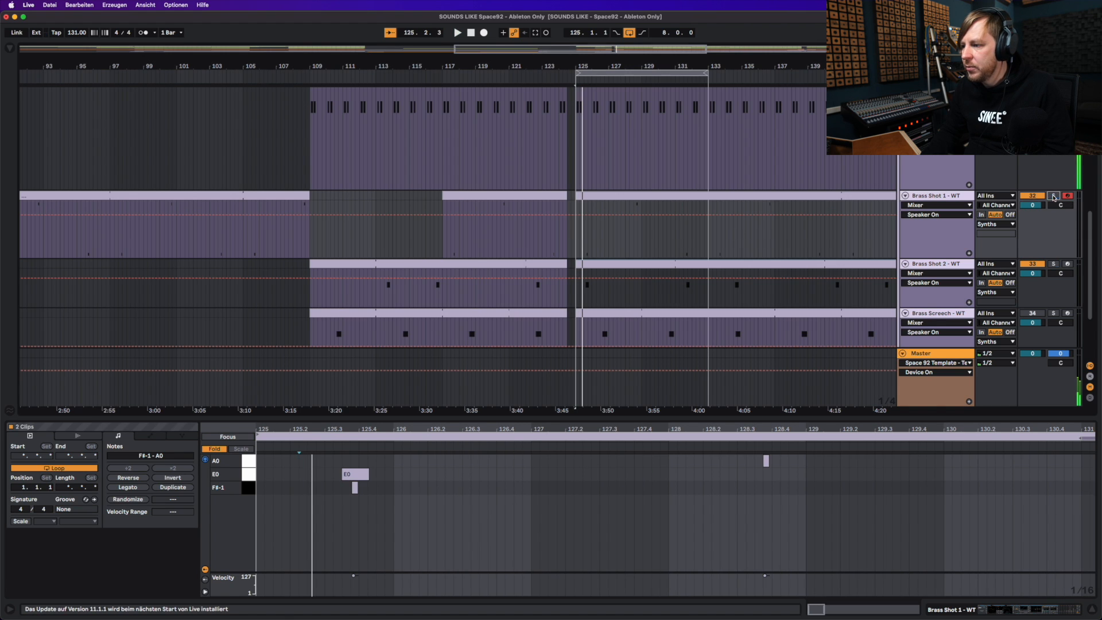
key(space)
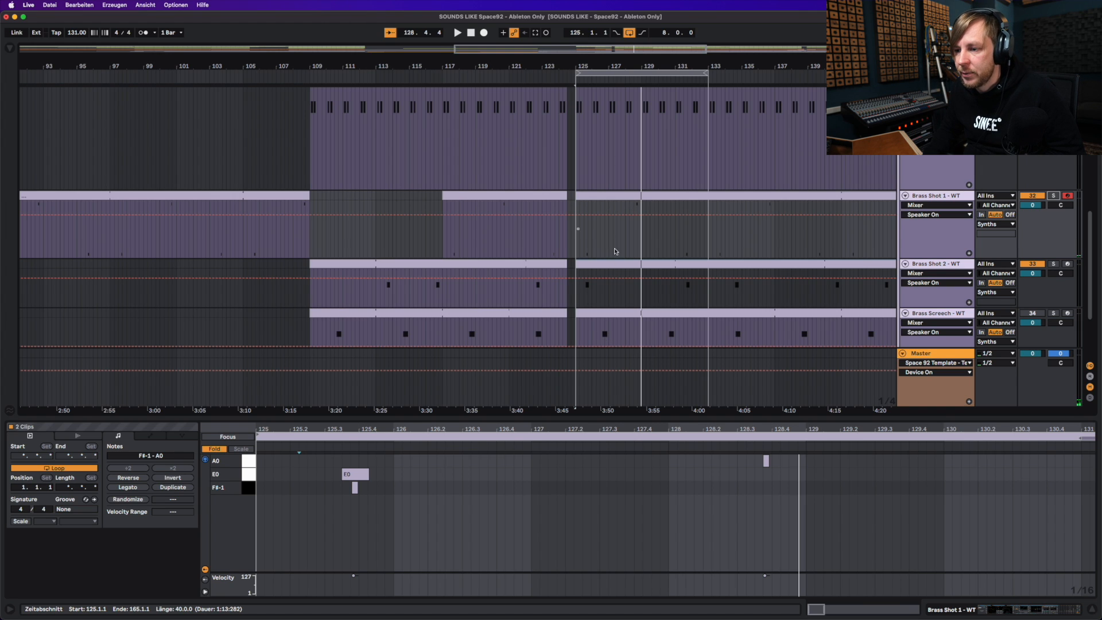
click(576, 242)
key(space)
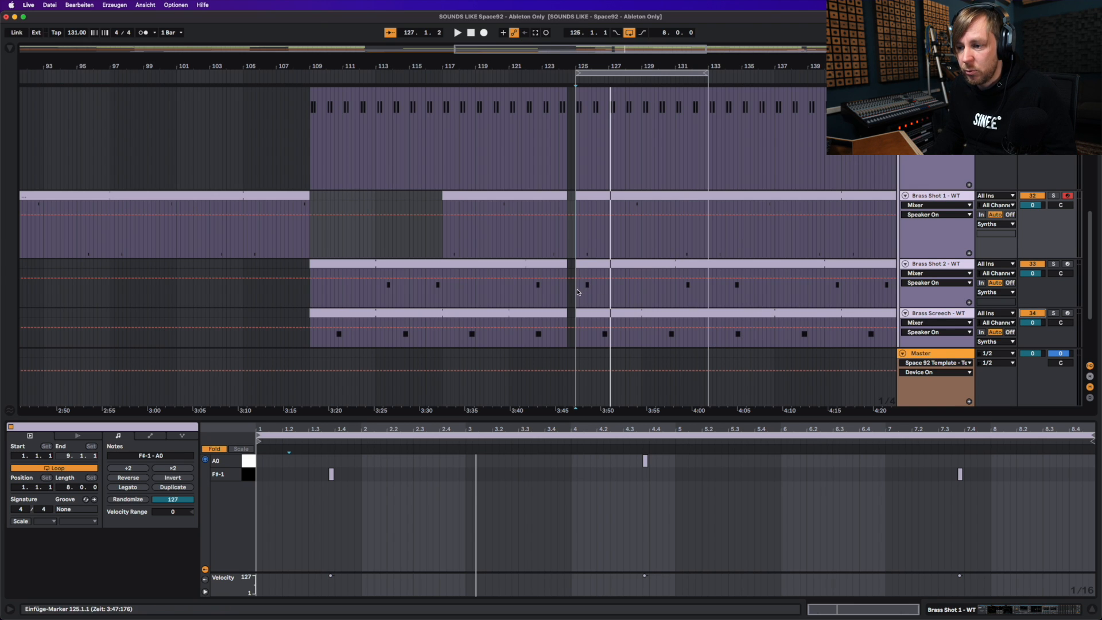
Solo the Brass Screech - WT track, play it from bar 125 and show its devices
click(577, 293)
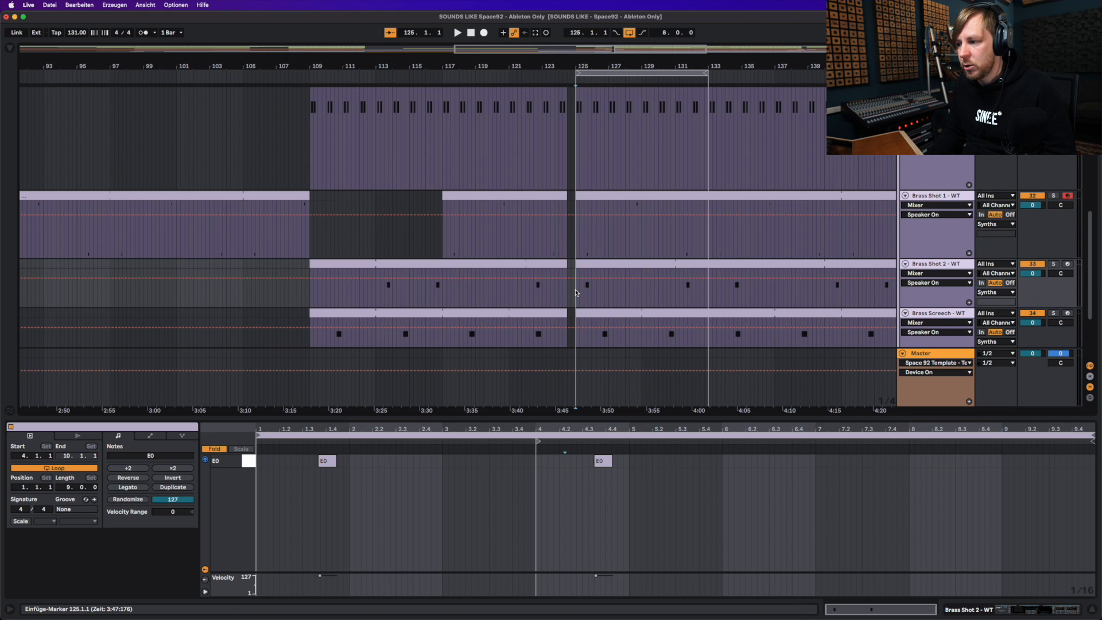
click(1054, 314)
key(space)
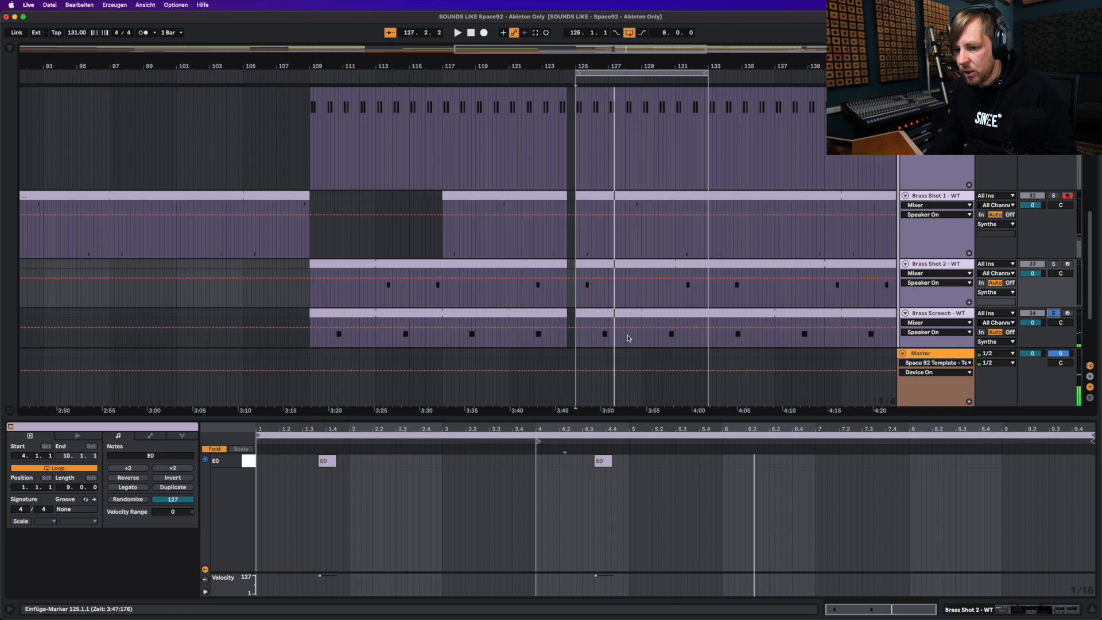
double_click(937, 313)
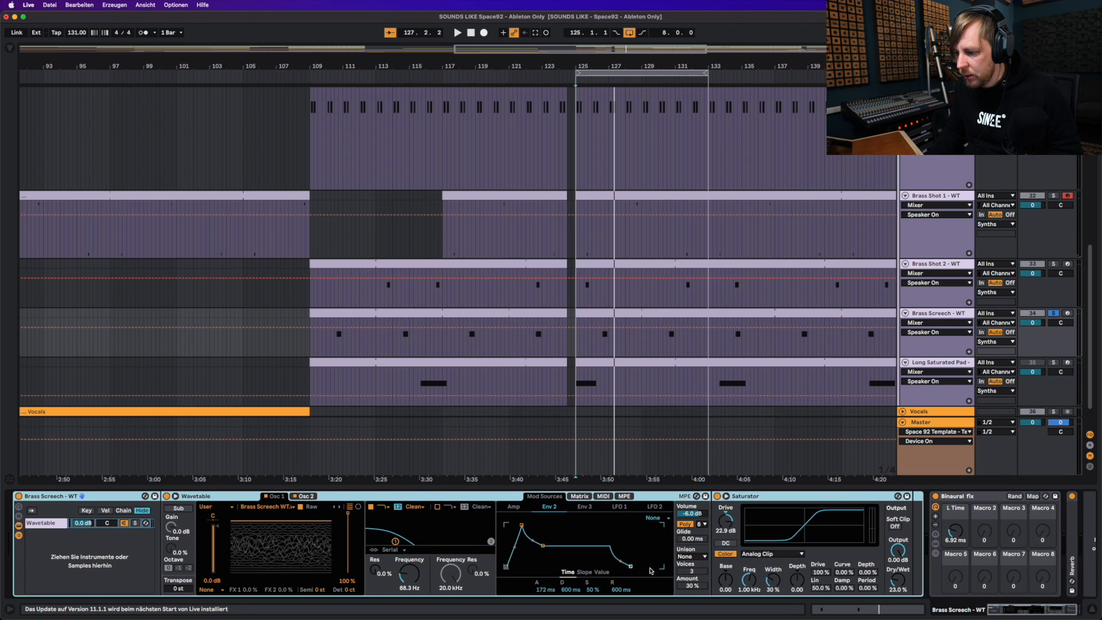
Turn off the Brass Screech - WT solo and play it within the full mix from bar 125
click(1055, 314)
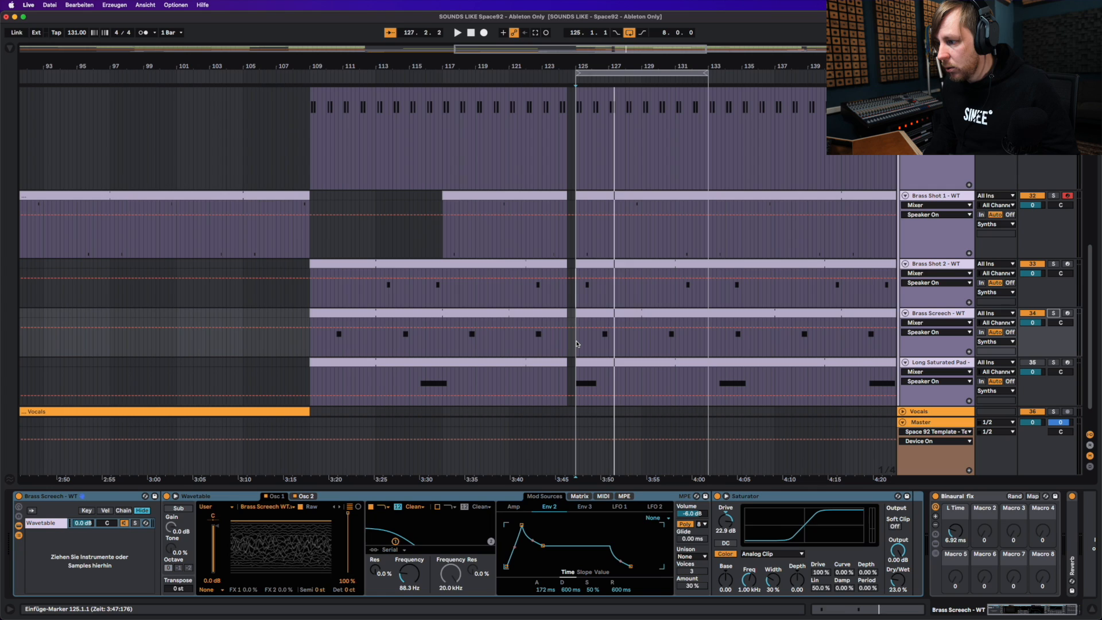
key(space)
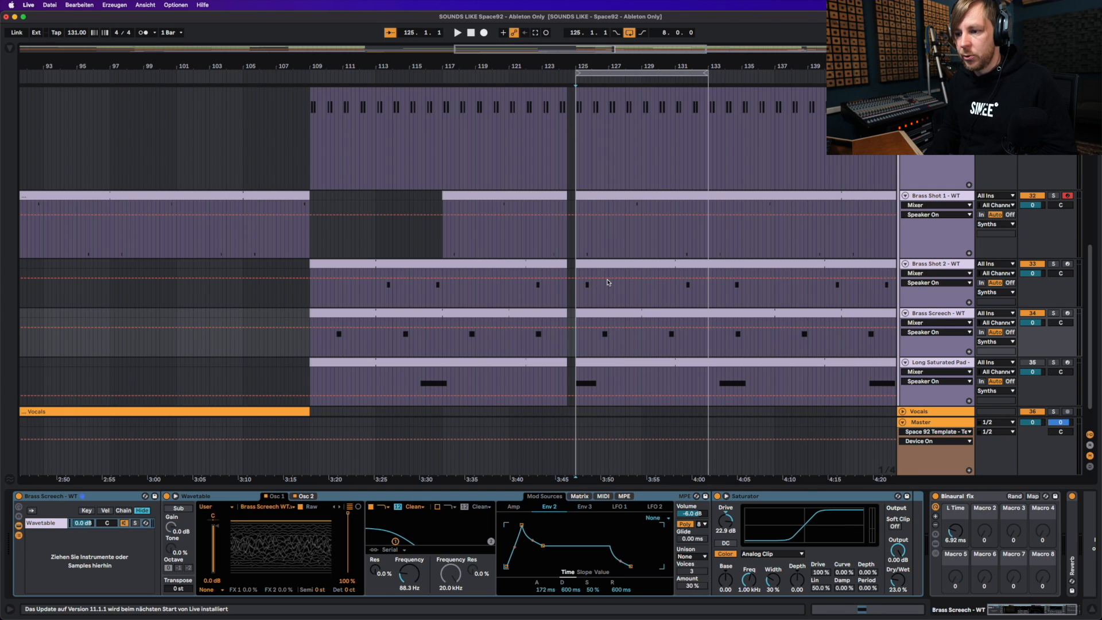
key(space)
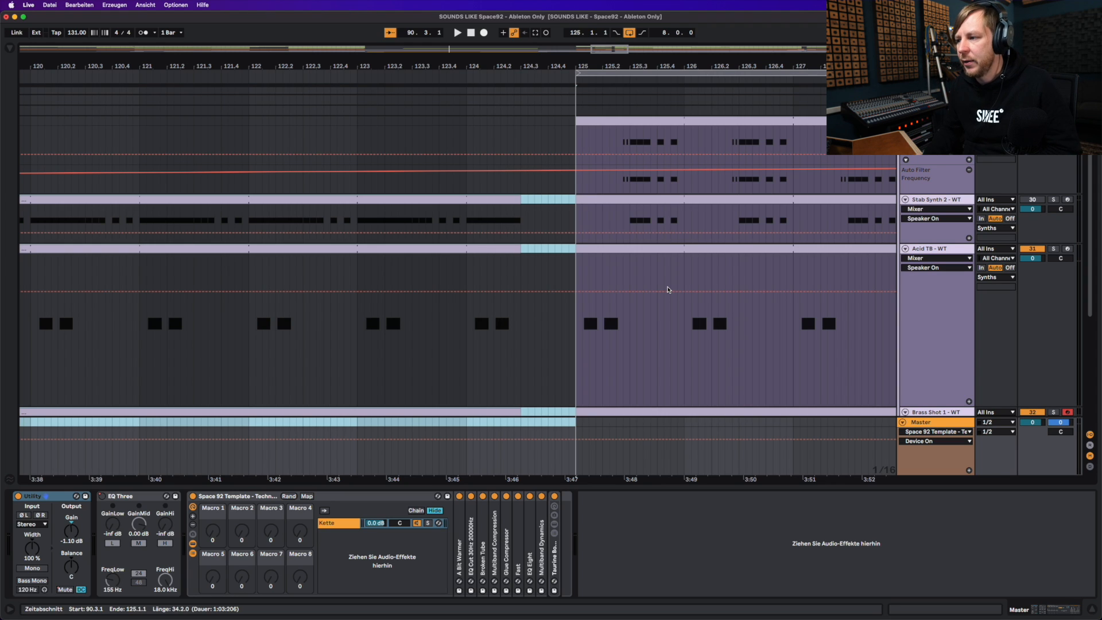
Solo the Stab Synth 1 - WT and Stab Synth 2 - WT tracks and play them together
click(1060, 148)
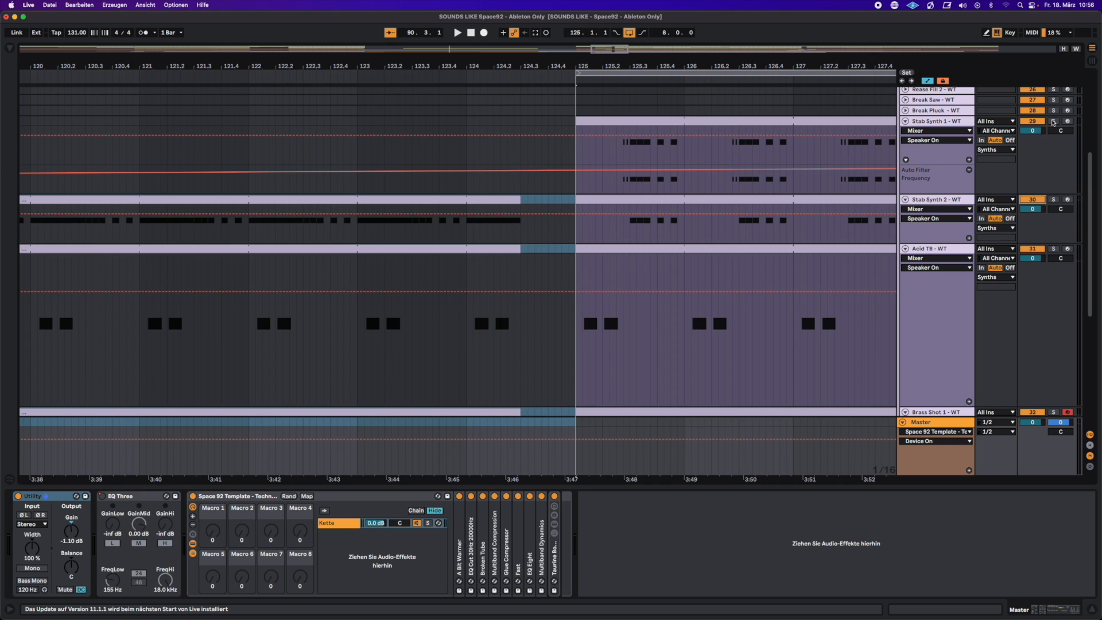
click(1053, 122)
click(1056, 199)
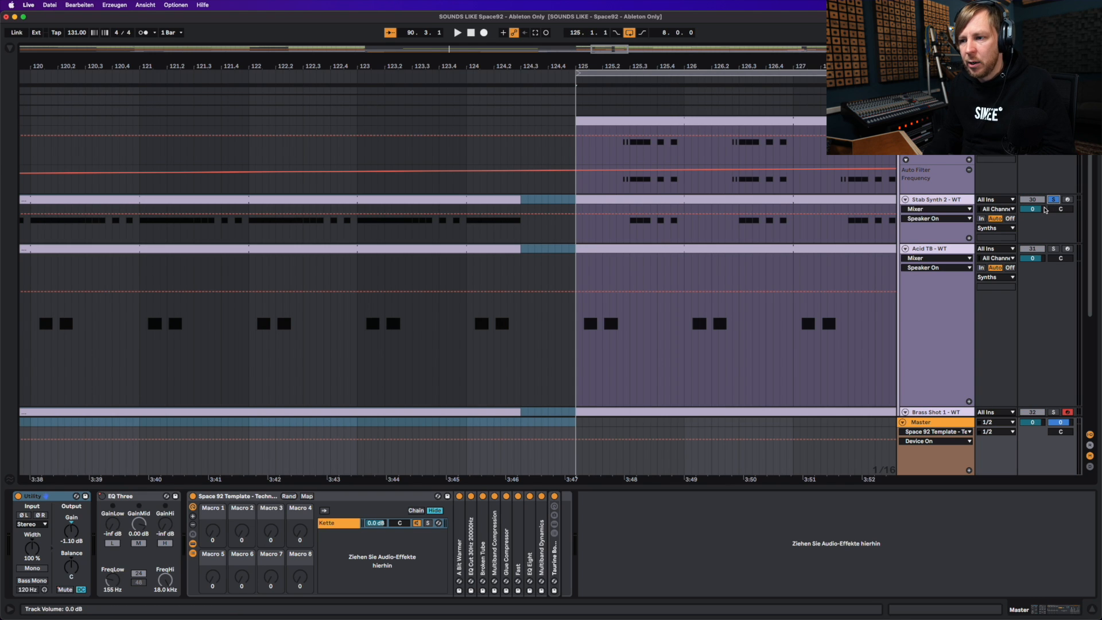
key(space)
Select the Stab Synth 1 - WT clip at bar 125 and play the soloed stabs from bar 109
scroll(525, 119, down, 10)
click(526, 119)
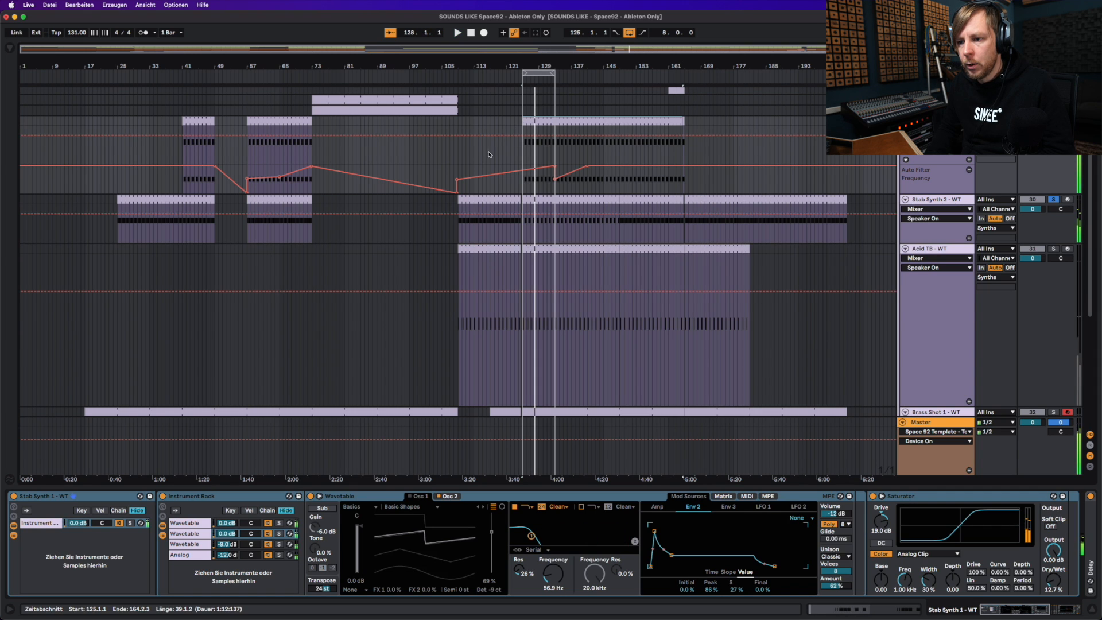
click(457, 170)
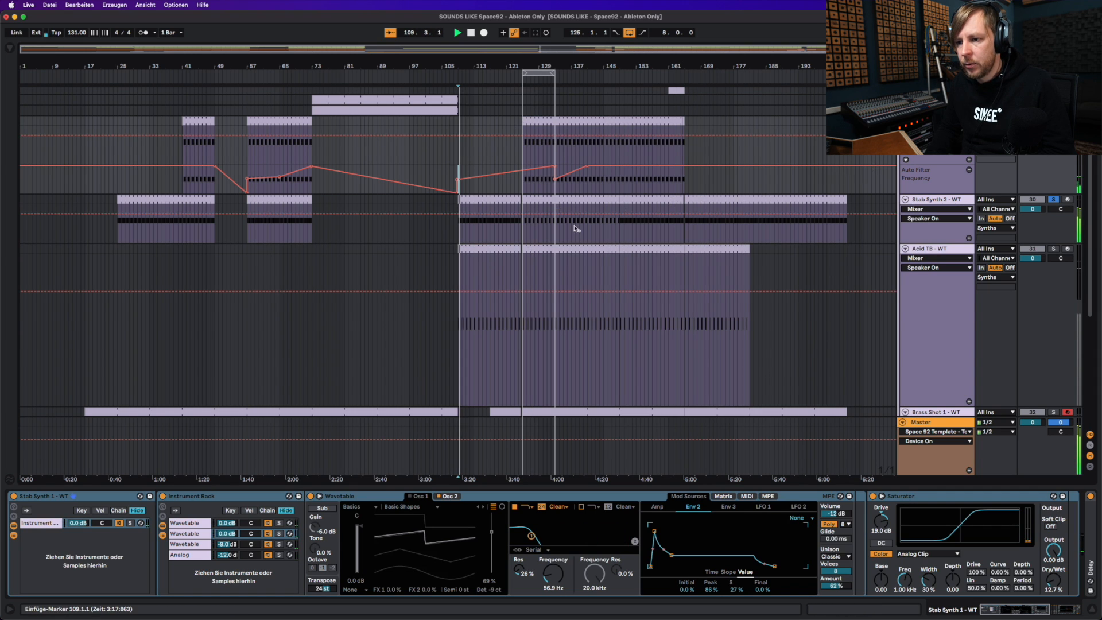
key(space)
Show the Stab Synth 2 - WT devices and compare the Wavetable and two Operator chains of its Instrument Rack
click(933, 201)
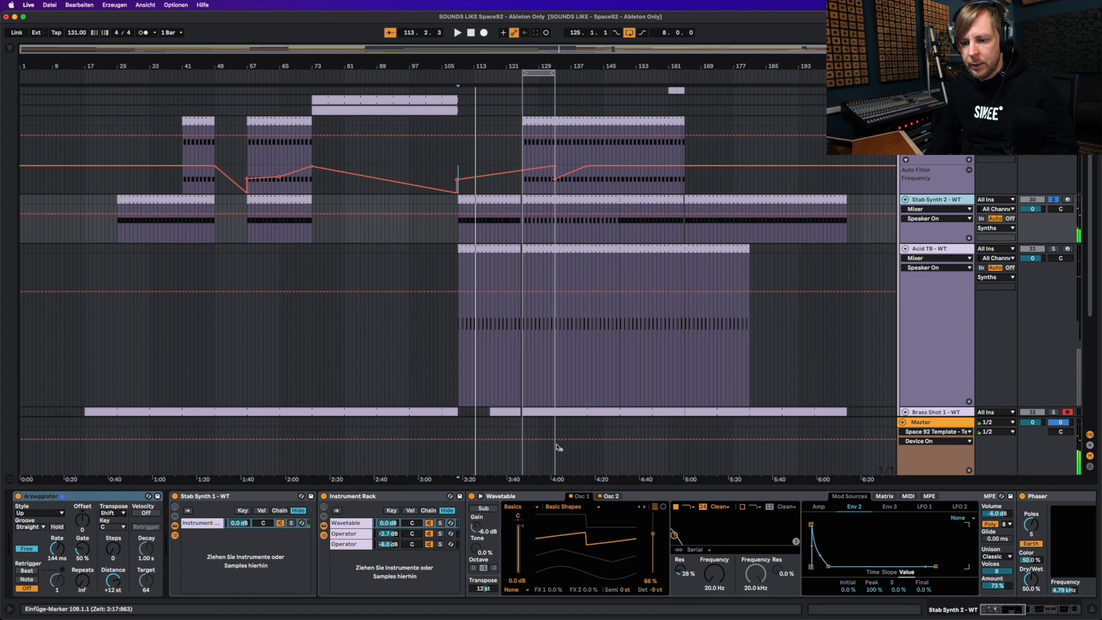
click(338, 534)
click(342, 544)
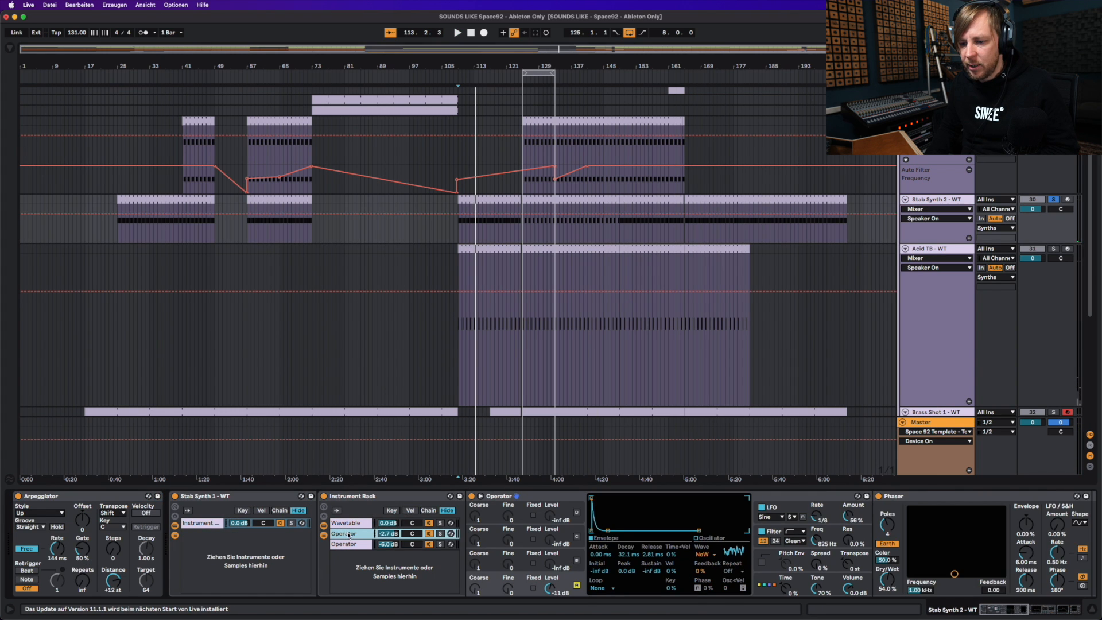
click(348, 525)
click(348, 534)
click(345, 544)
click(347, 523)
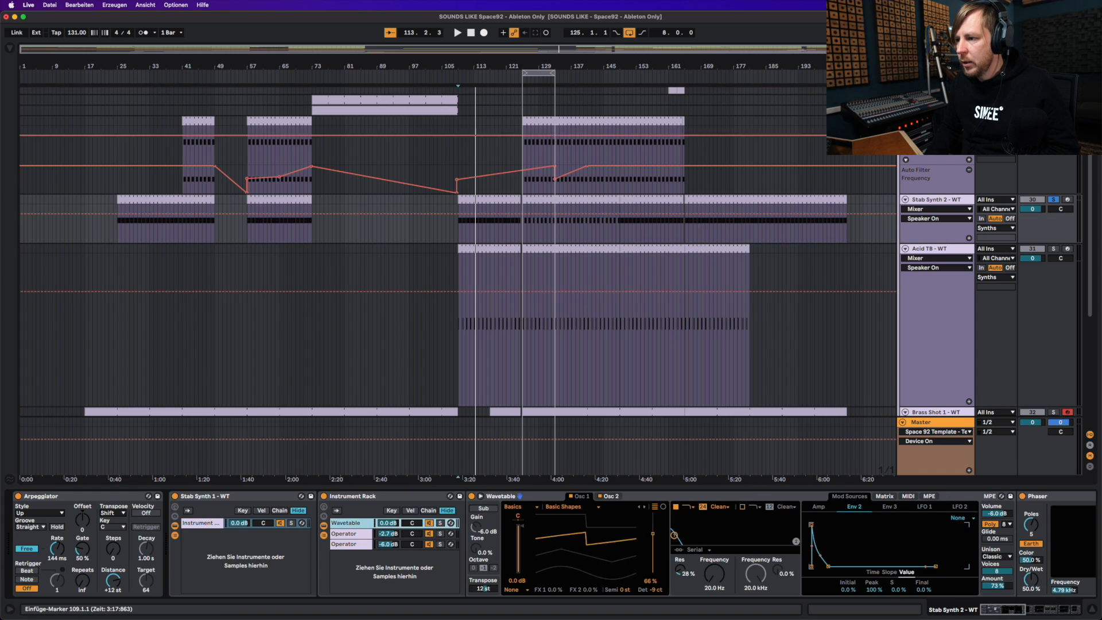
Show the Stab Synth 1 - WT devices and go through the Wavetable and Analog chains of its Instrument Rack
key(Up)
click(184, 533)
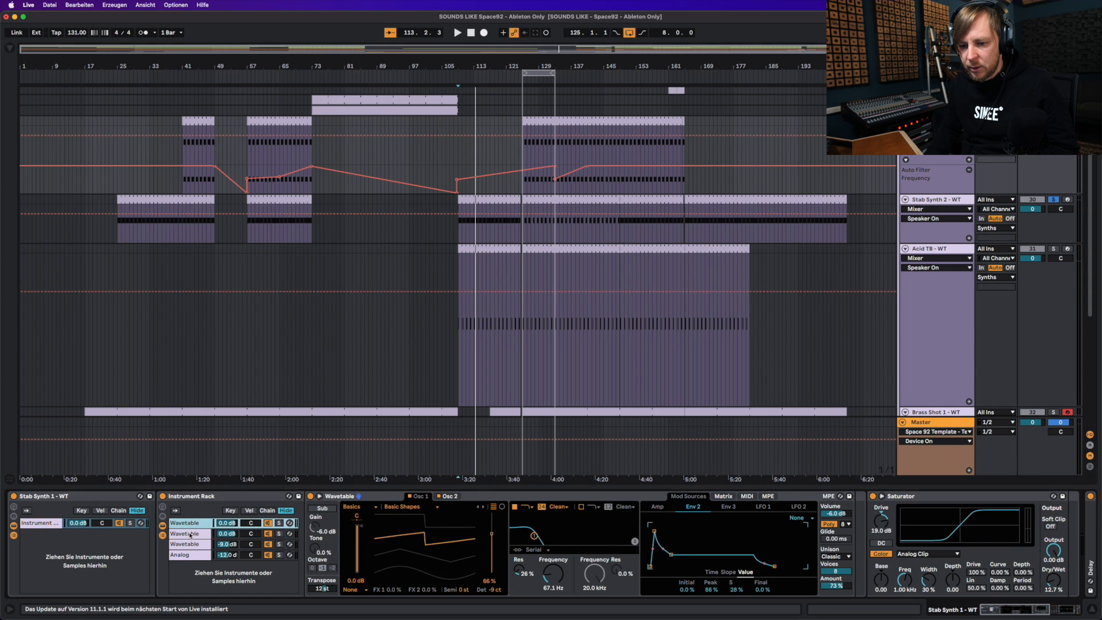
click(189, 546)
click(186, 554)
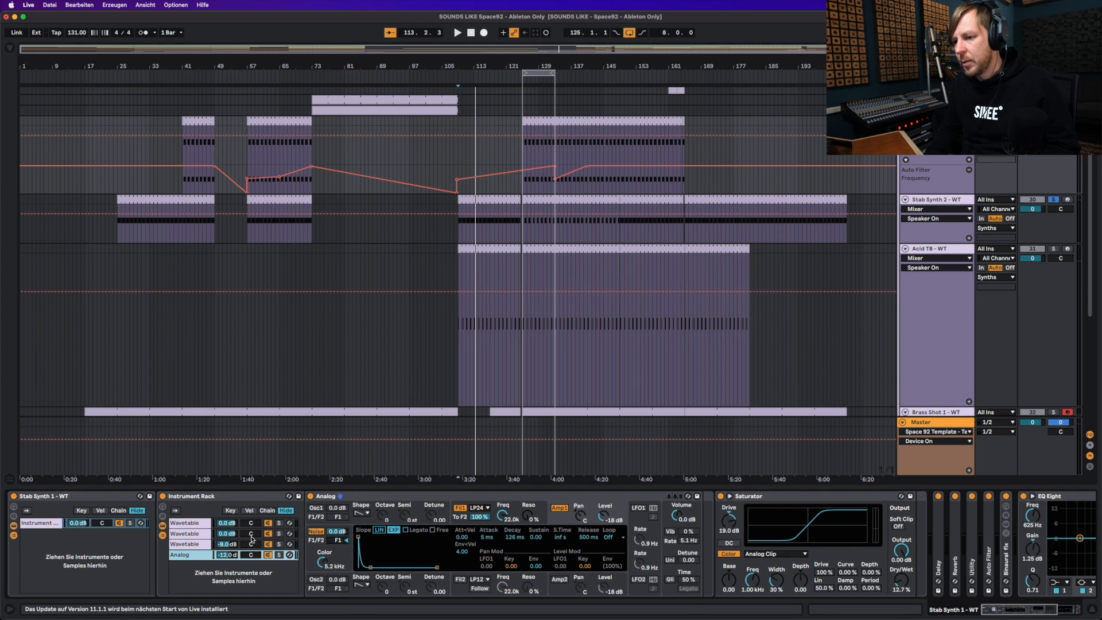
Turn off the stab synth solos, review the synth clips around bar 125, and play the full mix from there
click(525, 152)
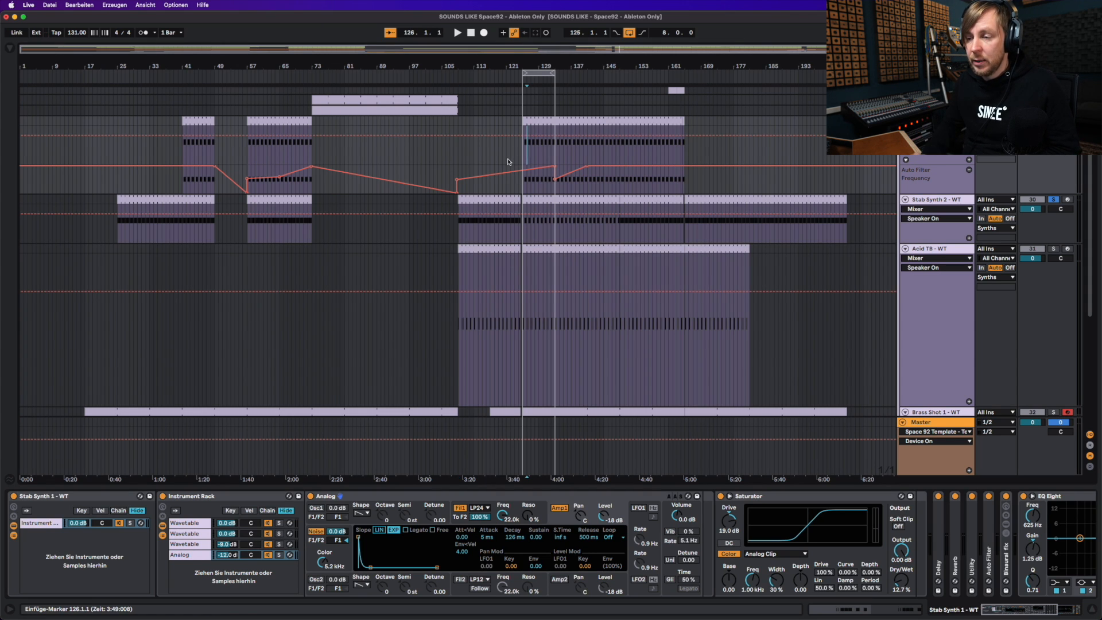
key(plus)
key(plus)
key(plus)
key(plus)
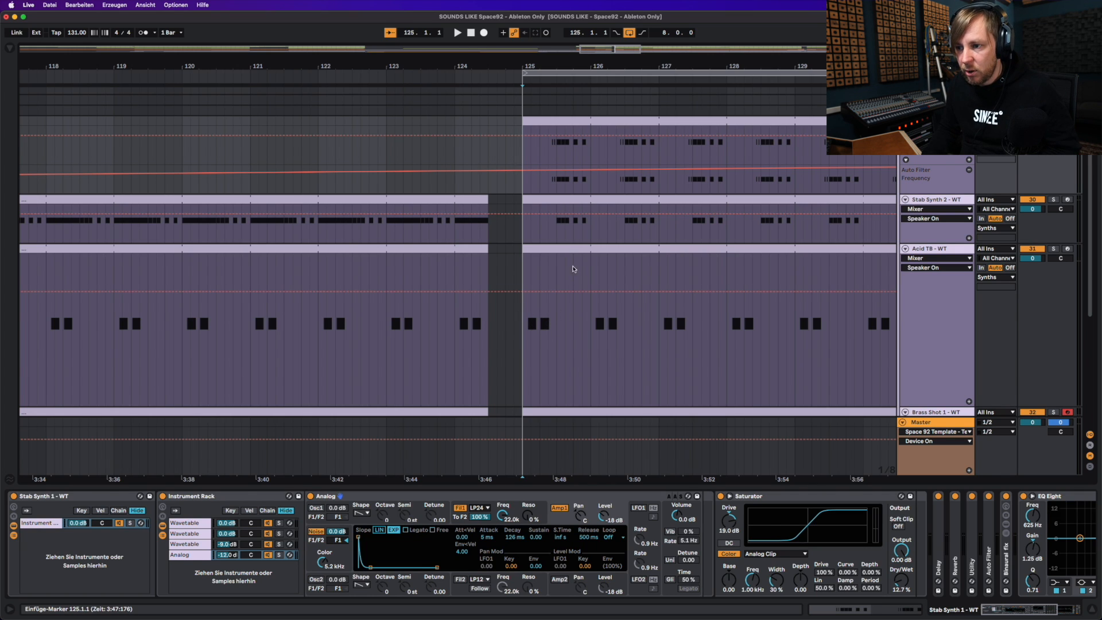
scroll(561, 409, down, 8)
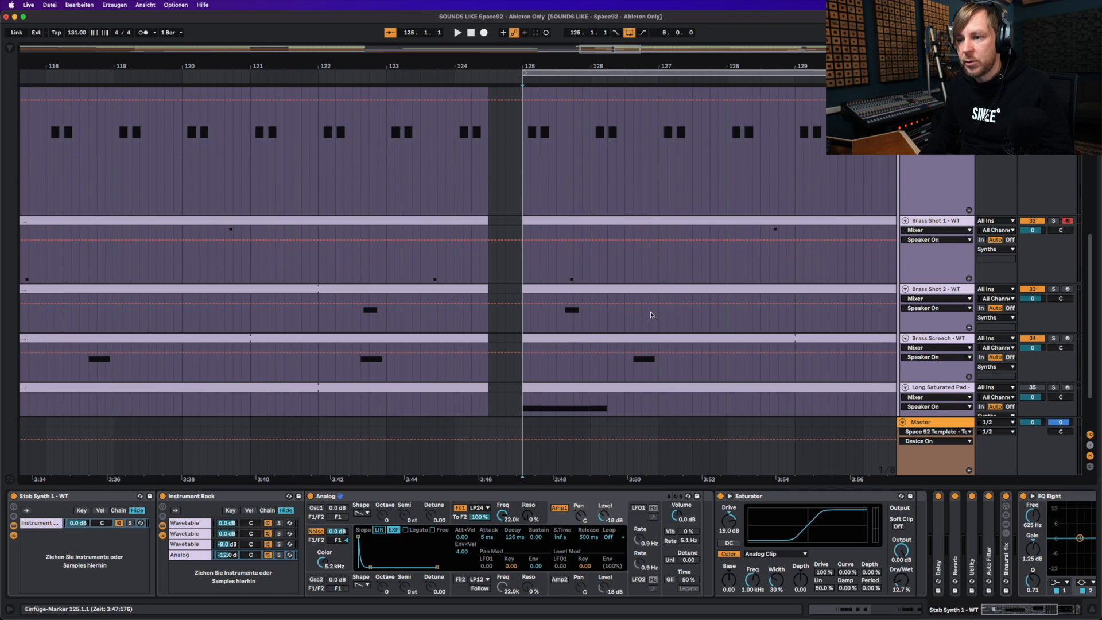
scroll(652, 315, up, 8)
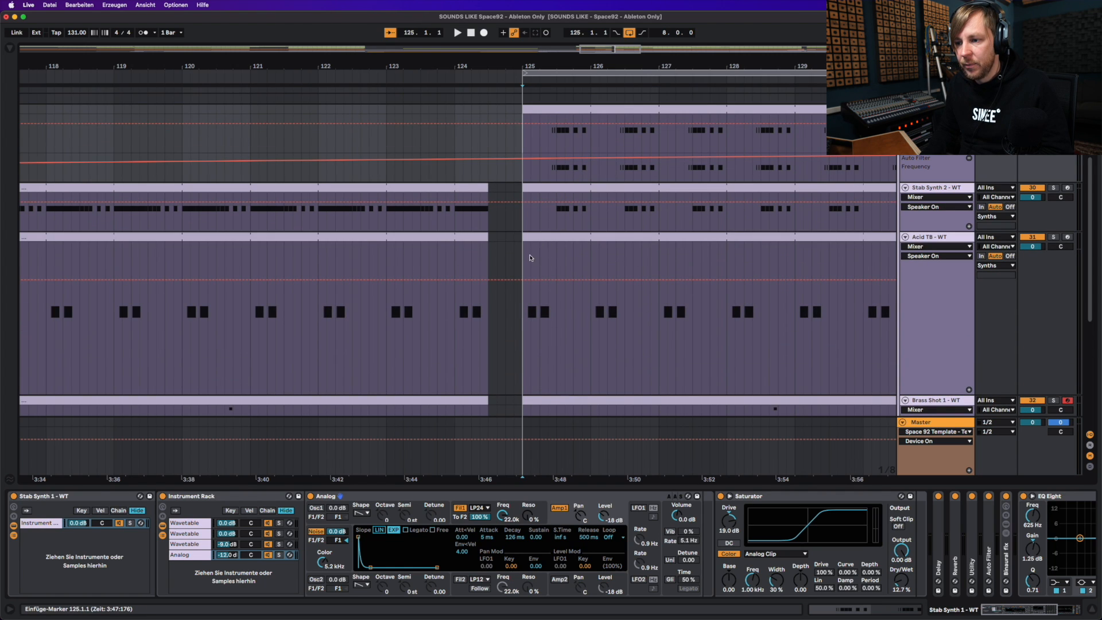
click(523, 256)
key(space)
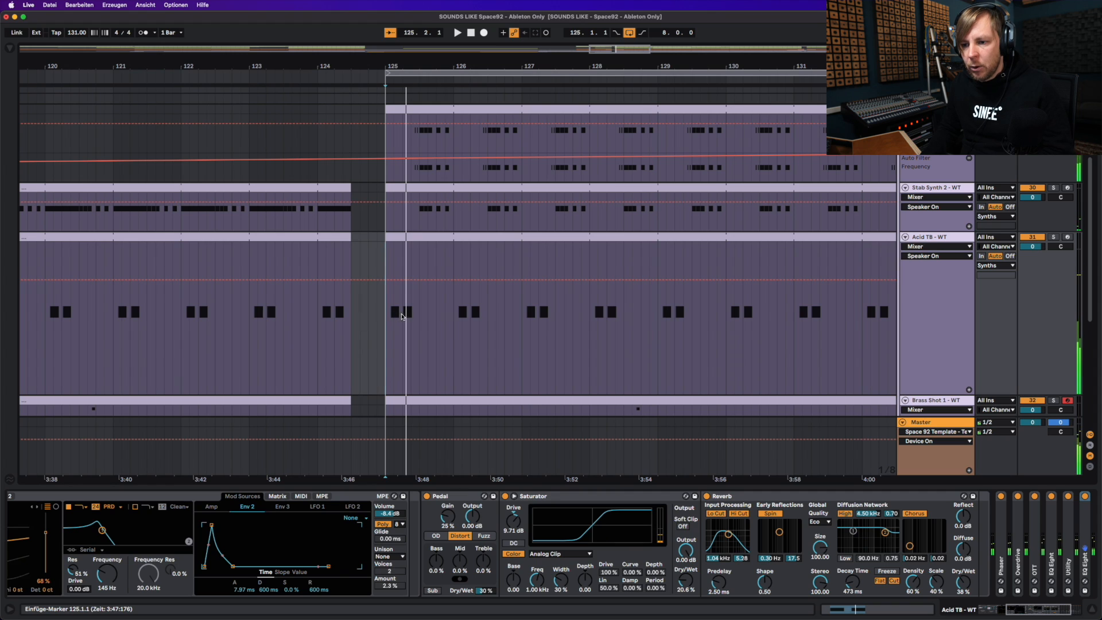
Duplicate the first half bar of the Acid TB - WT clip at bar 125 repeatedly until the copies reach past bar 133
click(417, 315)
click(405, 237)
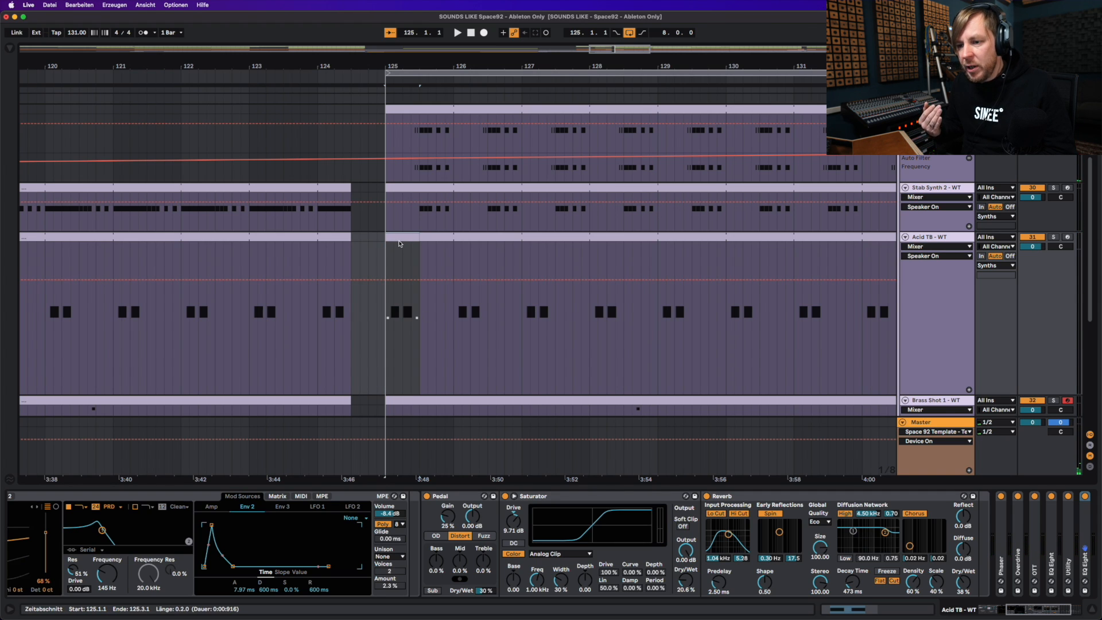
key(super+d)
key(super+d)
key(super+d)
key(super+d)
key(super+d)
key(super+d)
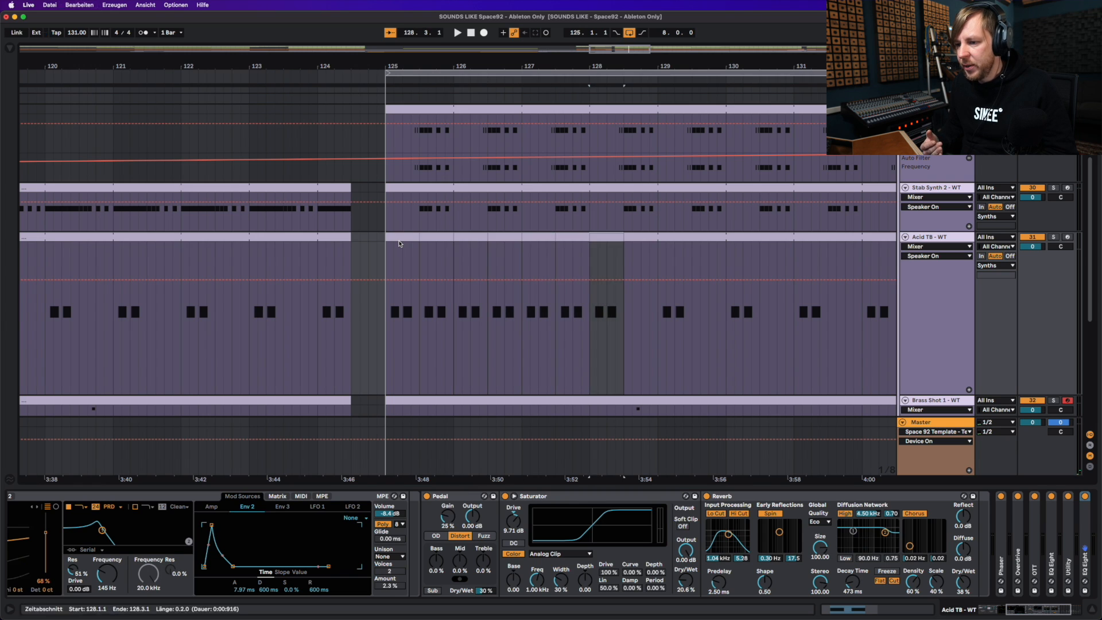
key(super+d)
key(super+d)
key(super+d)
key(super+d)
key(super+d)
key(super+d)
key(super+d)
key(super+d)
key(super+d)
key(super+d)
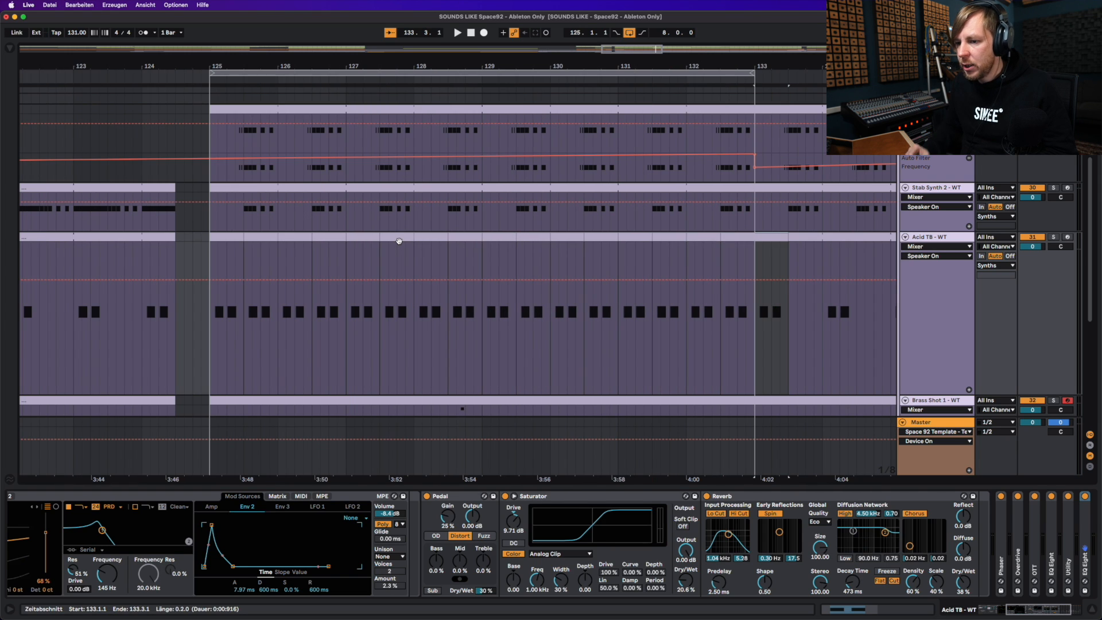
Play the full mix from bar 125 with the Acid TB - WT pattern repeating every half bar
scroll(379, 219, left, 5)
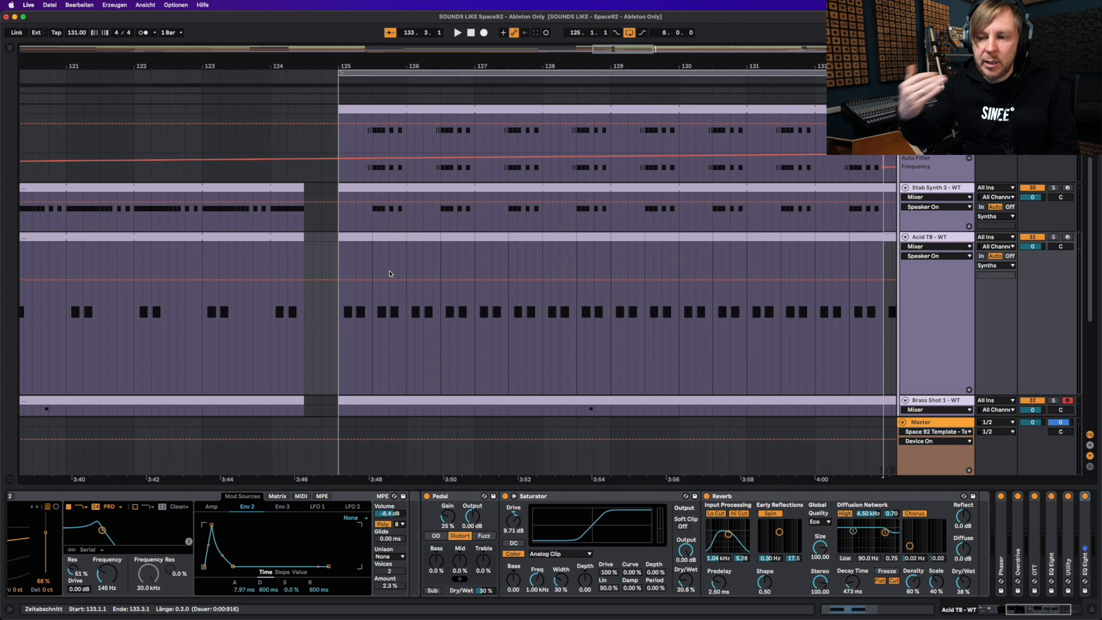
click(338, 222)
key(space)
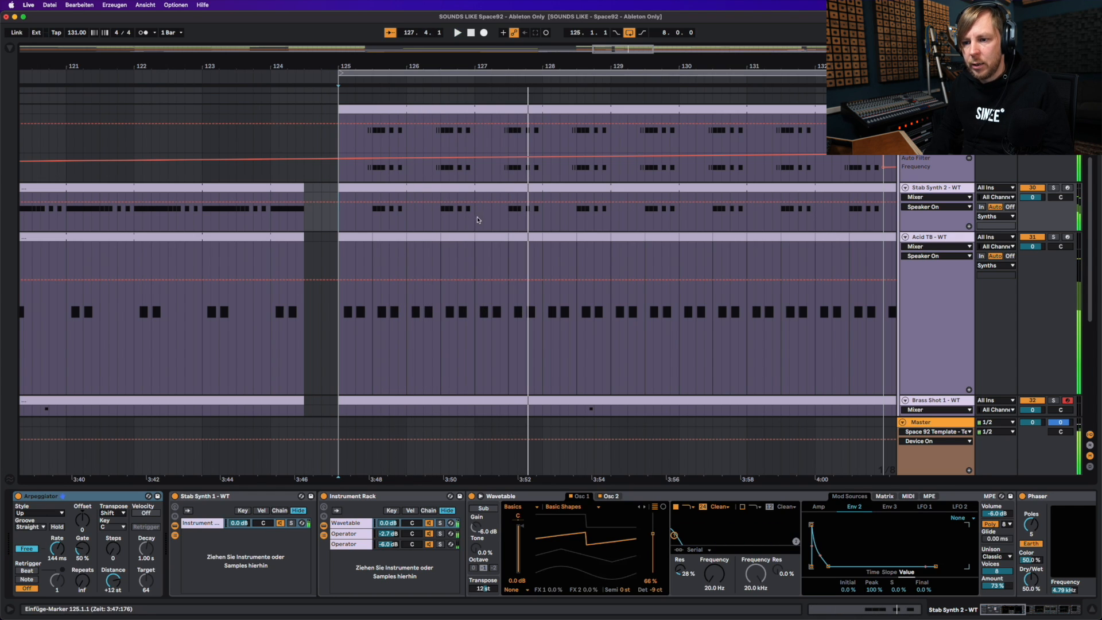
Undo the Acid TB - WT half-bar duplications until only the original clip pattern remains from bar 125
key(super+z)
key(super+z)
key(super+z)
key(super+z)
key(super+z)
key(super+z)
key(super+z)
key(super+z)
key(super+z)
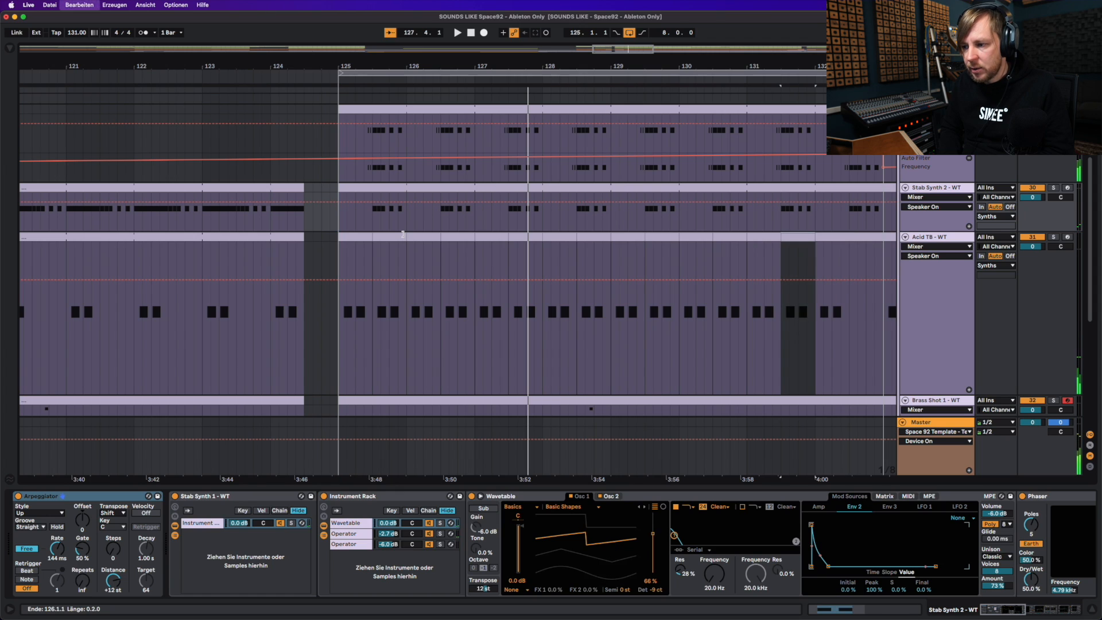
key(super+z)
key(super+z)
key(super+z)
key(super+z)
key(super+z)
key(super+z)
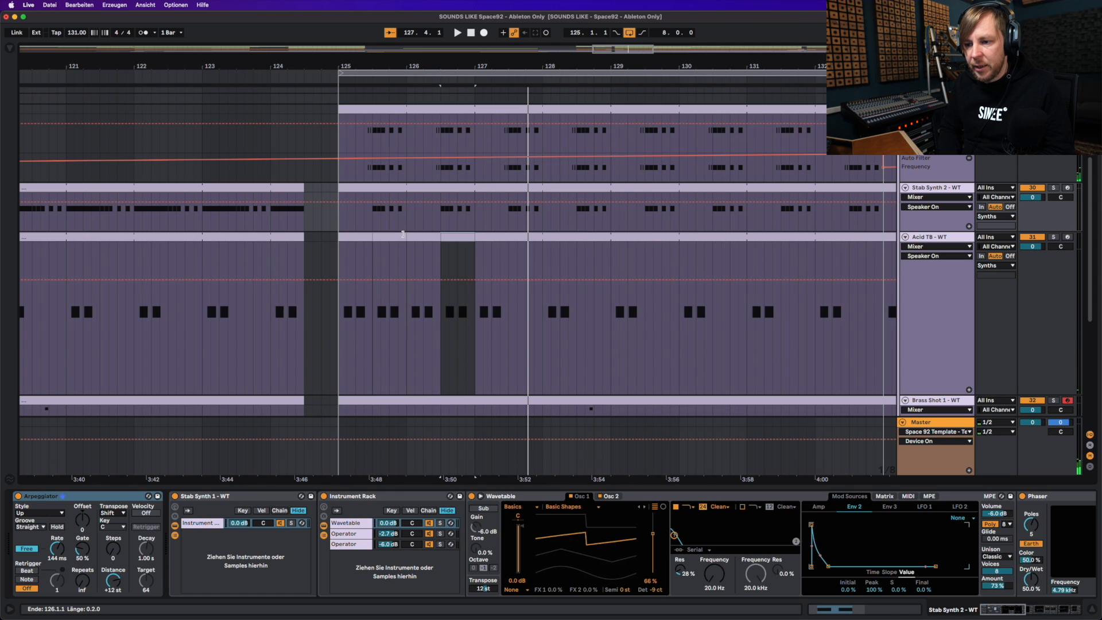
key(super+z)
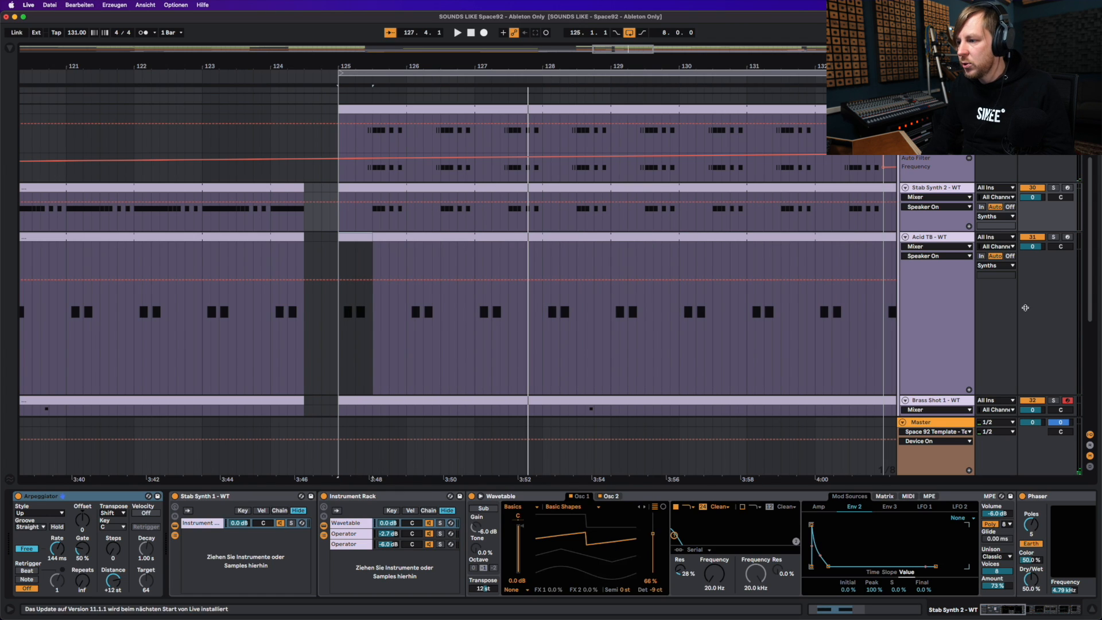
Deactivate the acid, brass and pad tracks and play from bar 125, first without and then with Acid TB - WT active
scroll(859, 275, down, 5)
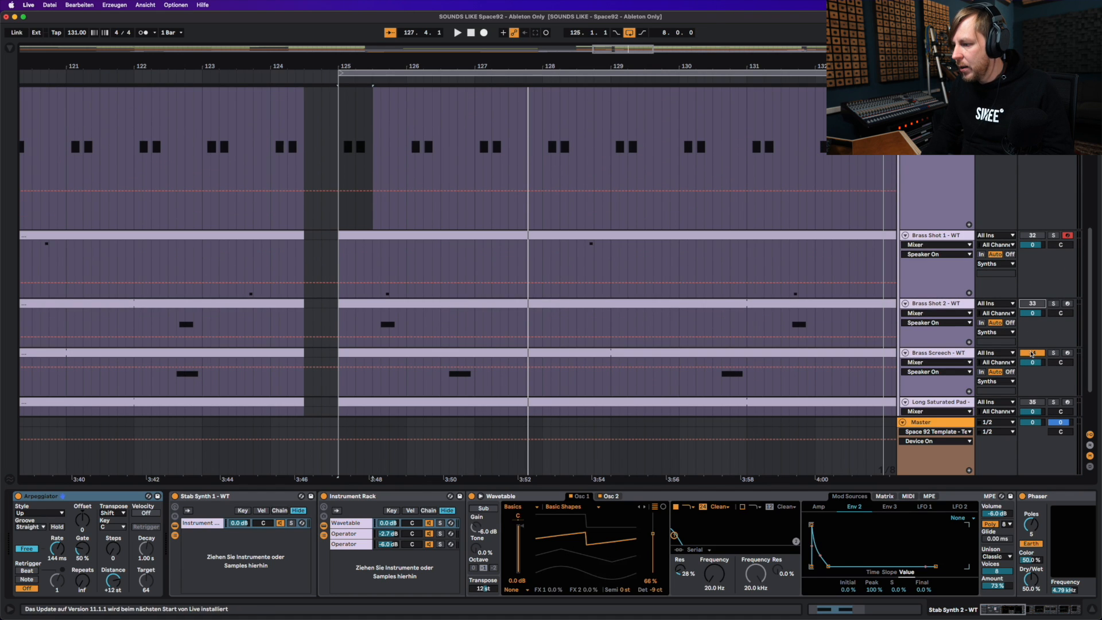
scroll(592, 186, up, 6)
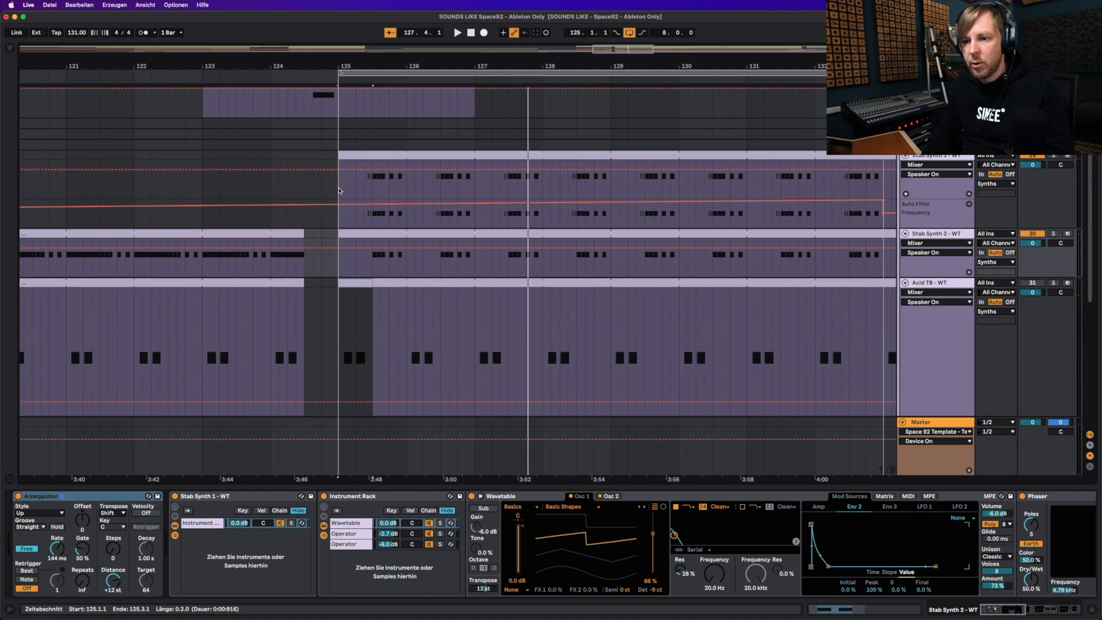
click(322, 198)
key(space)
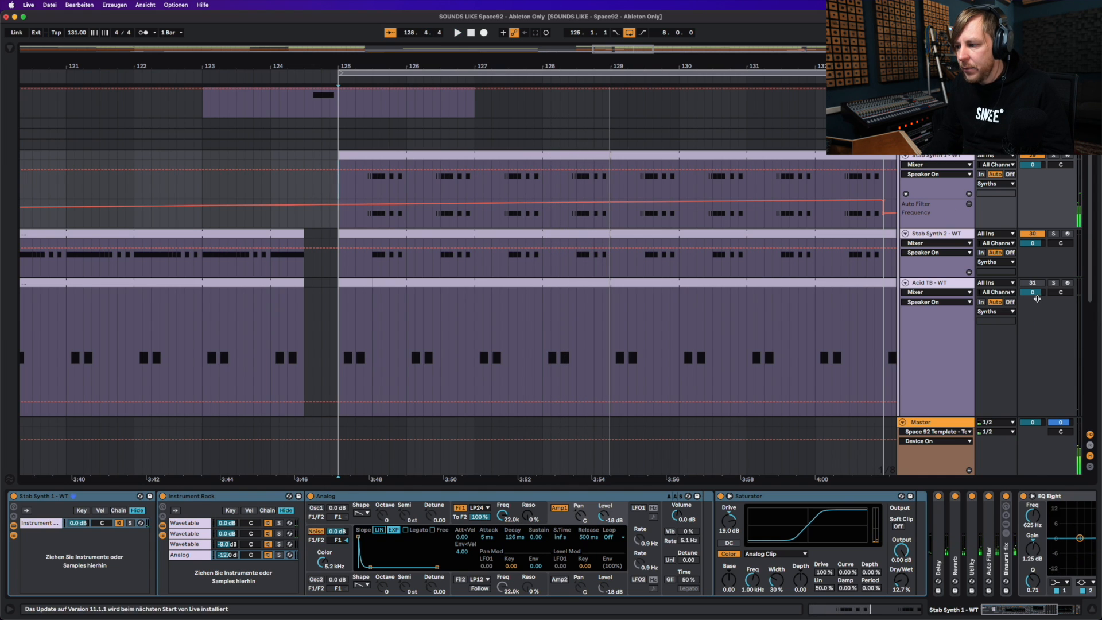
key(space)
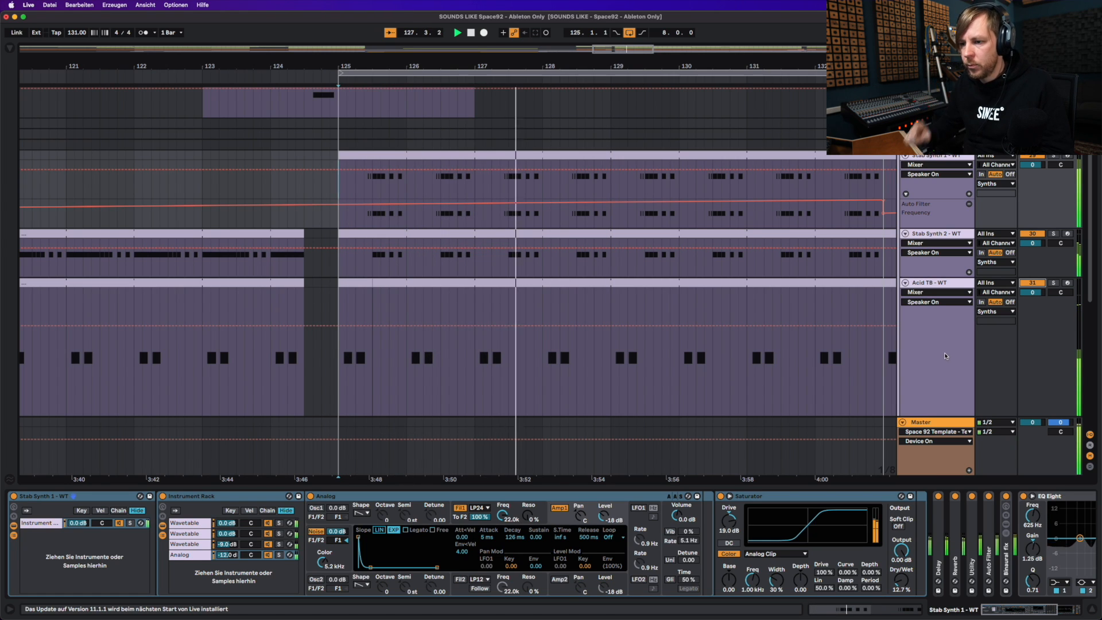
Reactivate the Brass Shot 1, Brass Shot 2, Brass Screech and Long Saturated Pad tracks
scroll(917, 352, down, 5)
scroll(917, 351, down, 2)
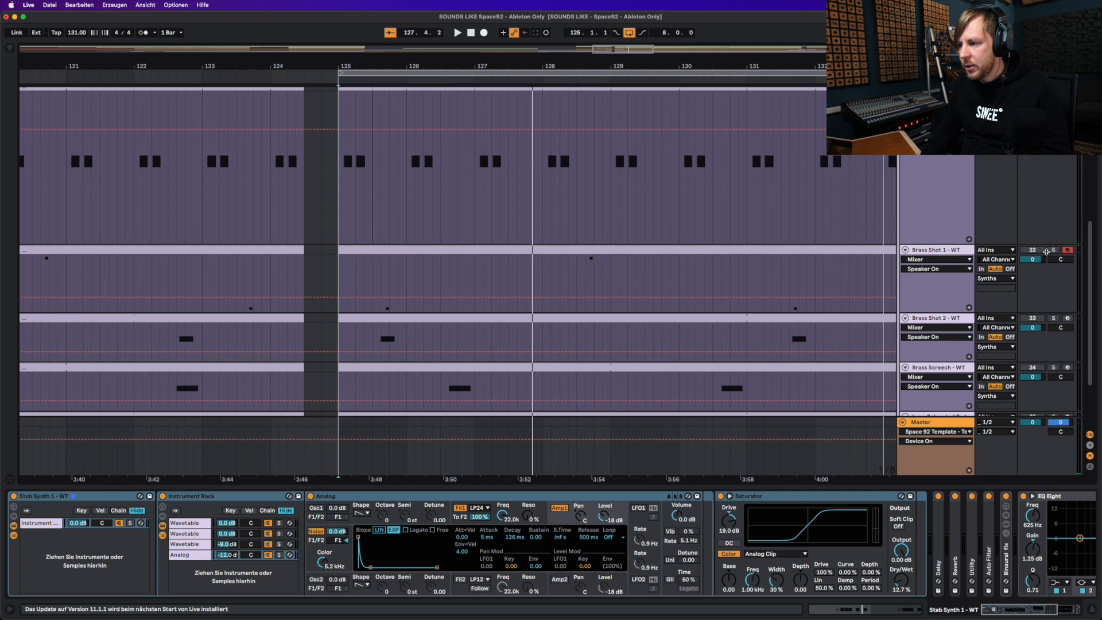
click(1036, 369)
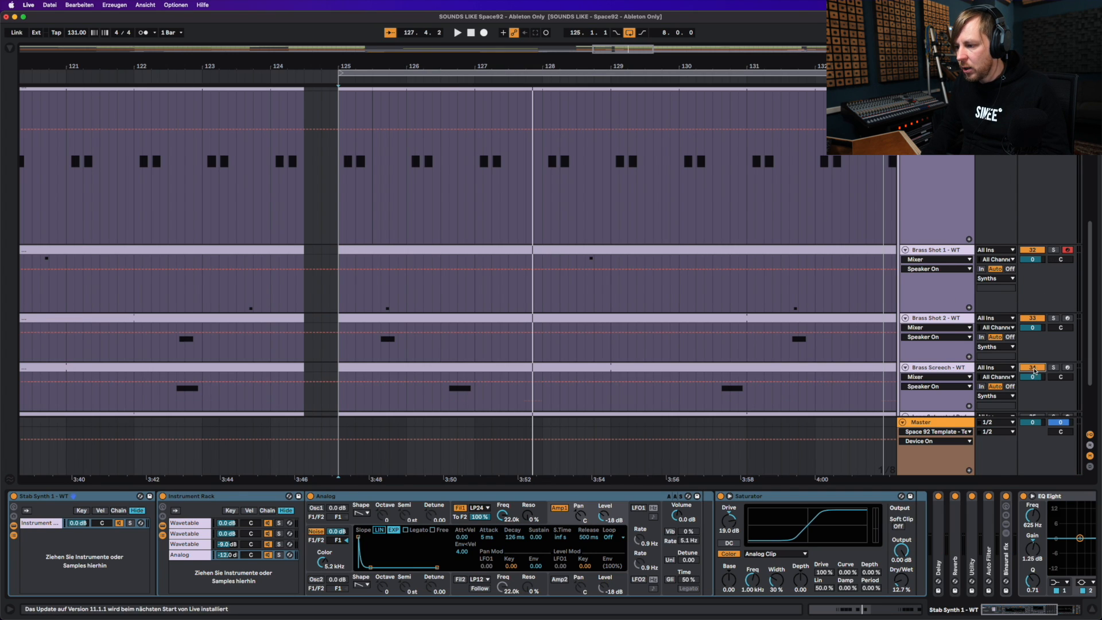
scroll(1041, 397, down, 1)
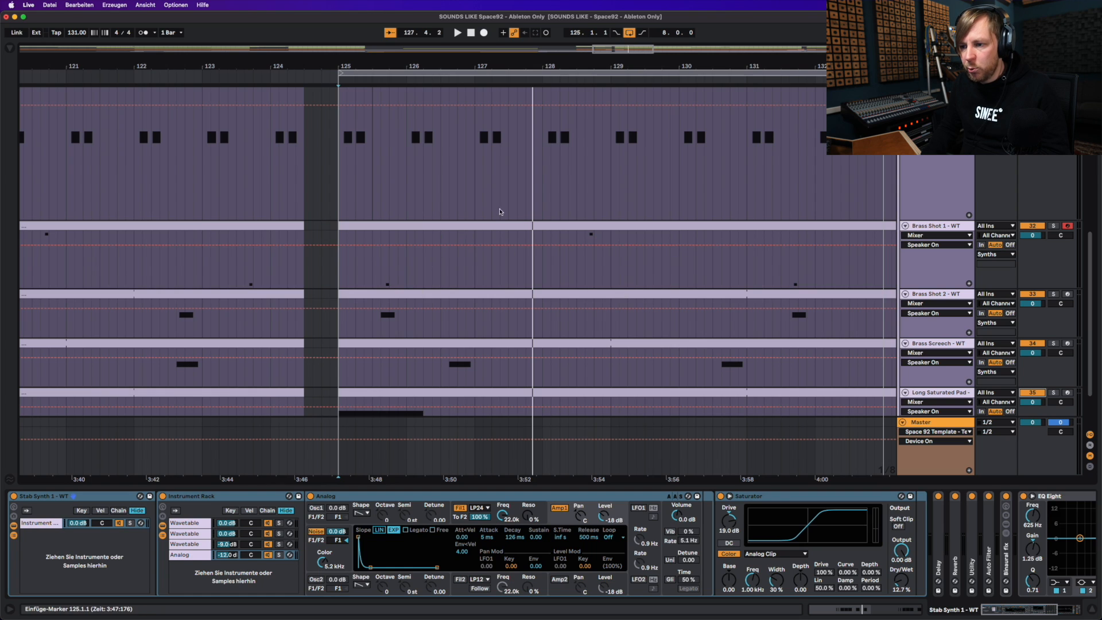
Play the synth section from bar 125 with the brass and pad parts active, and stop with the marker at 125.3.1
scroll(500, 212, up, 5)
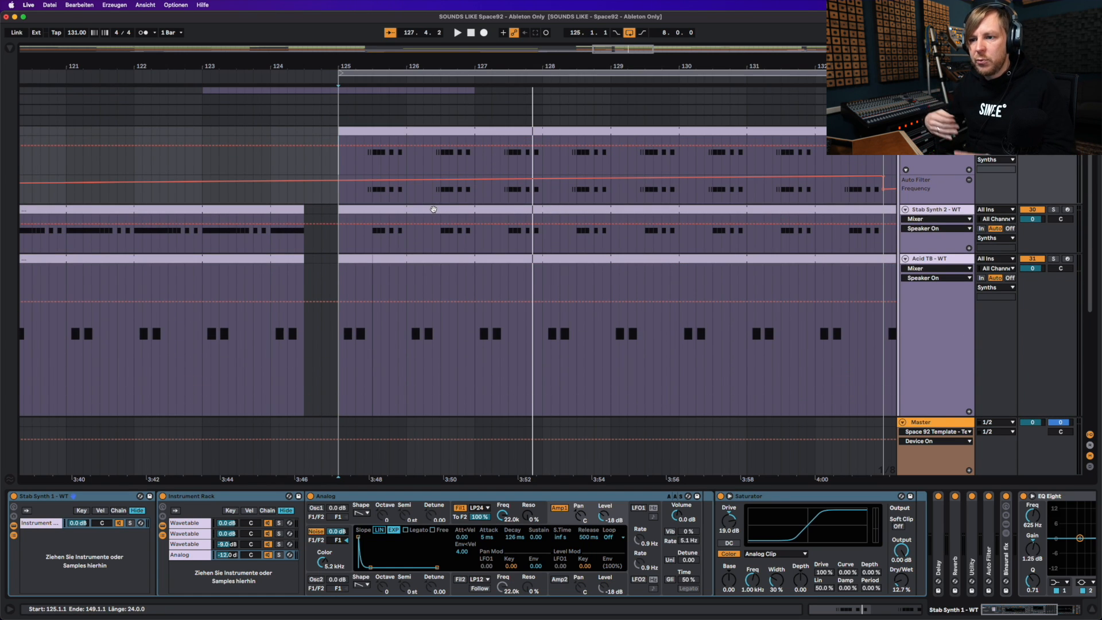
key(space)
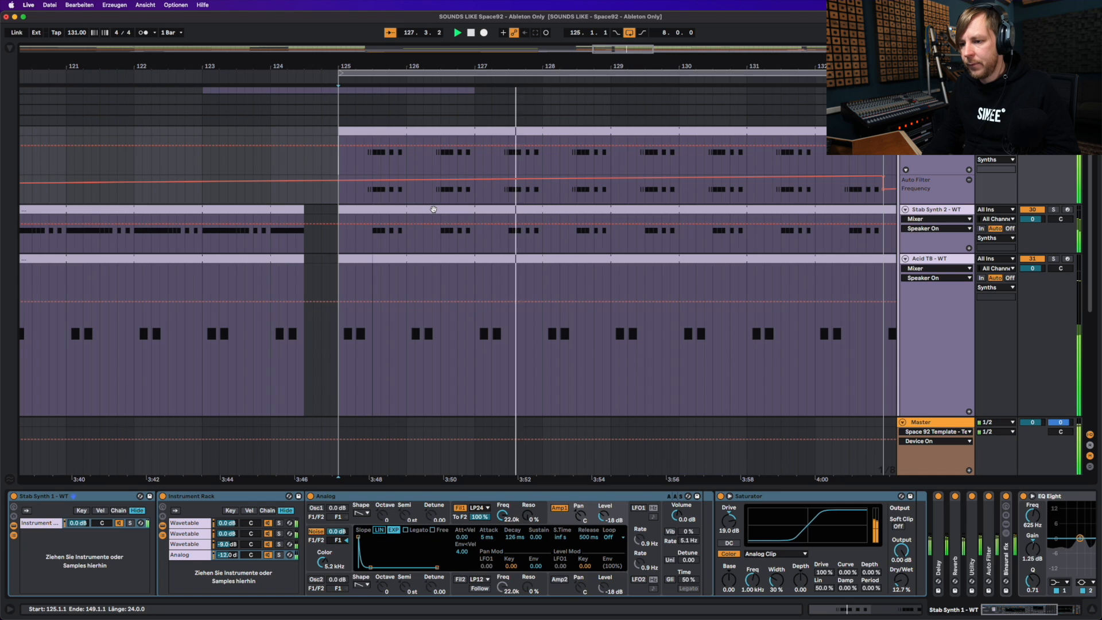
scroll(428, 255, down, 3)
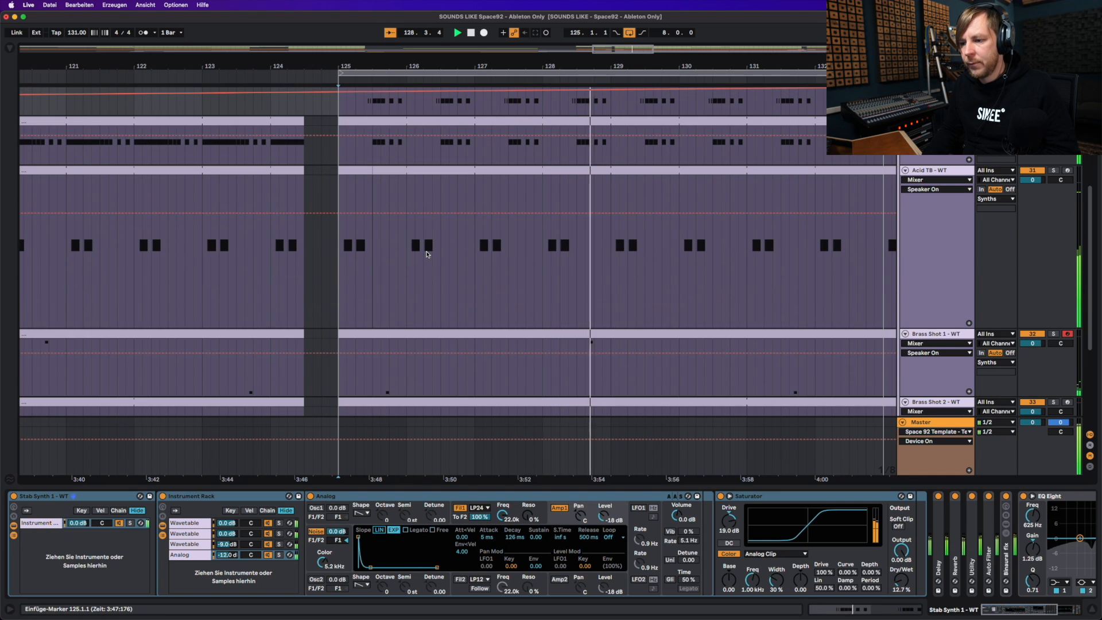
click(373, 287)
key(space)
Examine how the stab, acid, brass and pad clips are distributed over the whole arrangement
scroll(375, 285, down, 5)
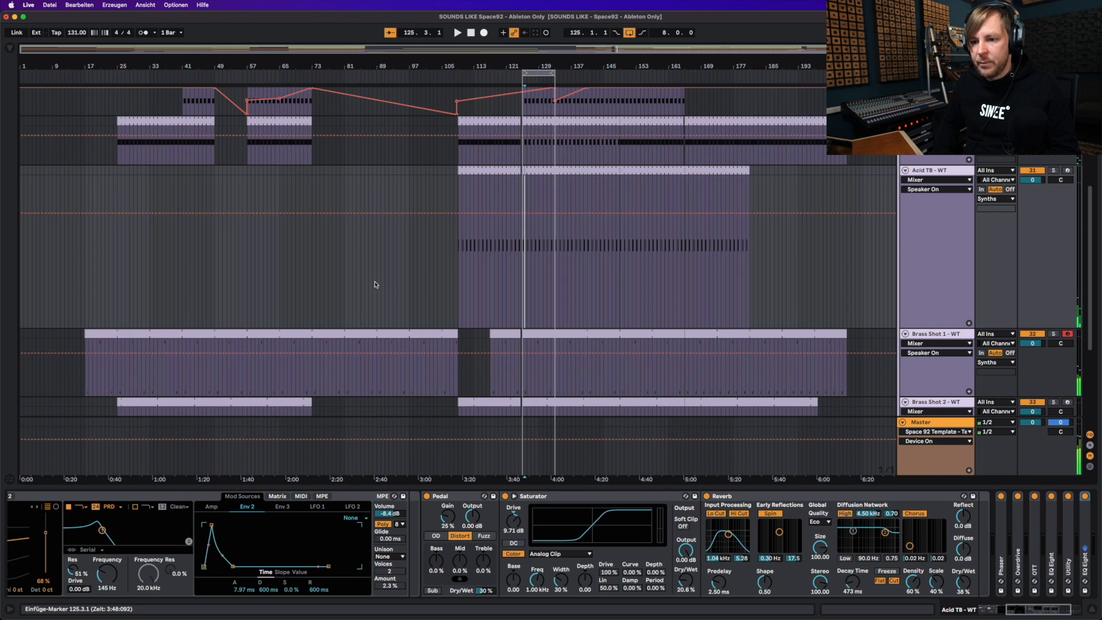
scroll(375, 285, down, 5)
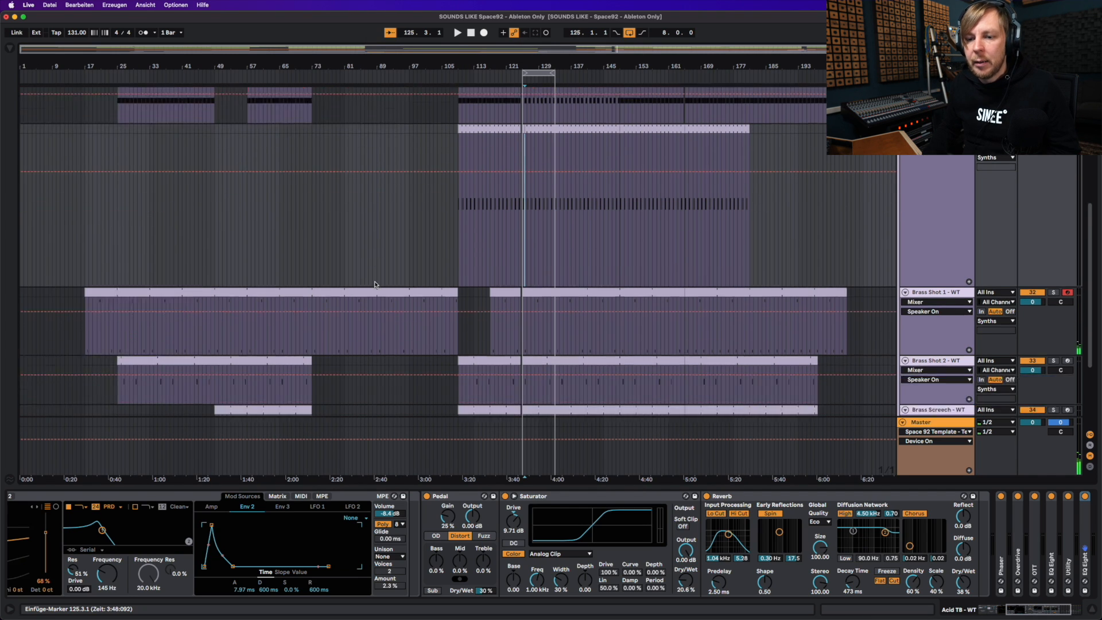
scroll(375, 284, up, 5)
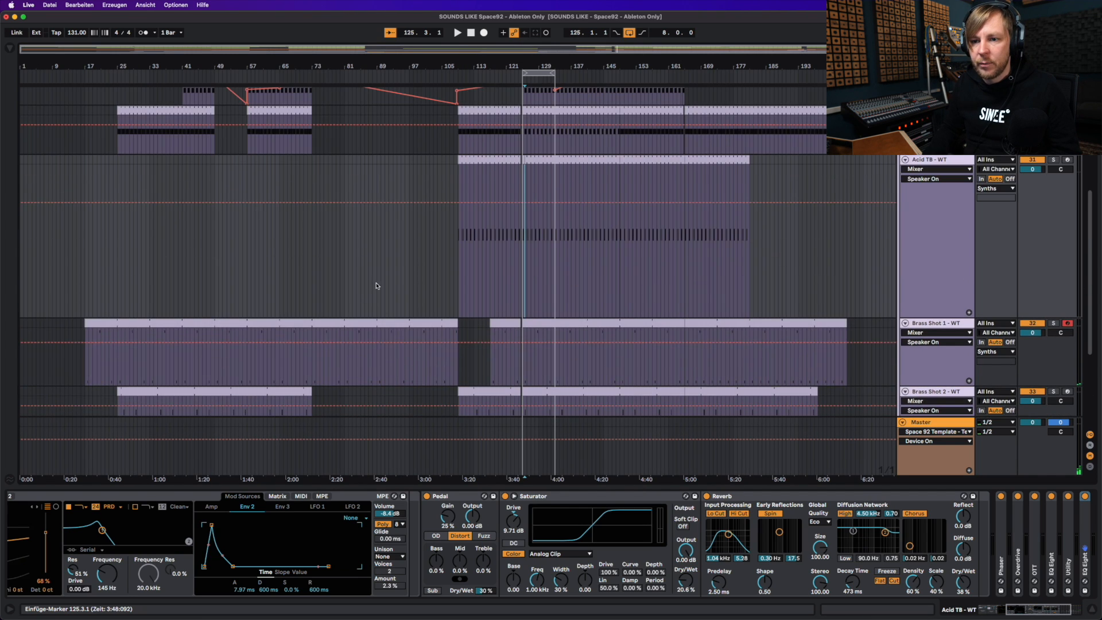
scroll(373, 290, down, 7)
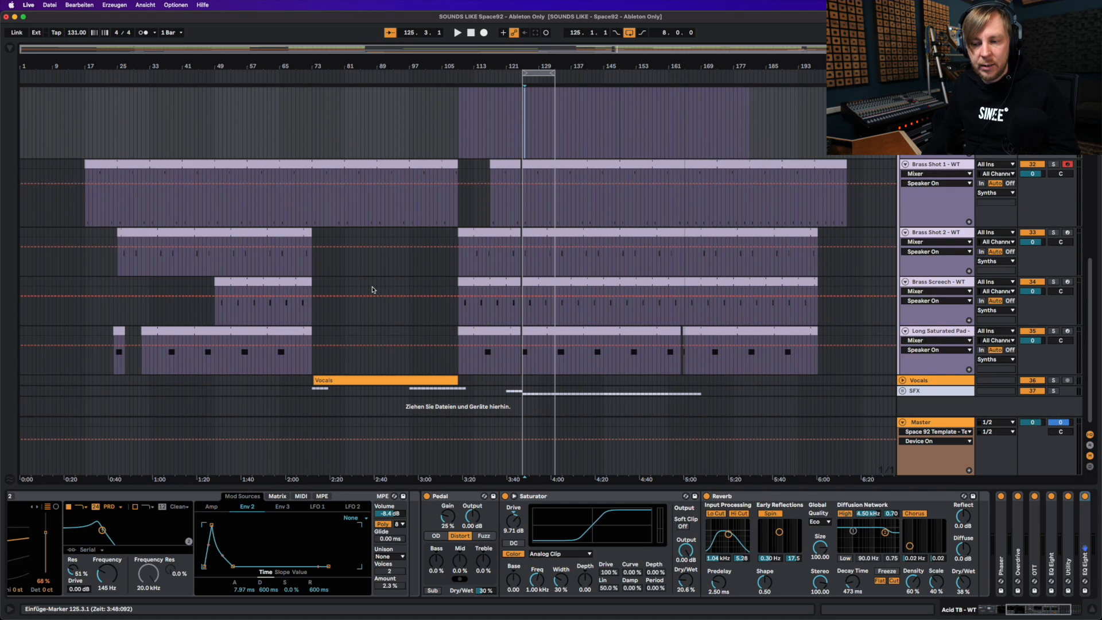
scroll(373, 290, up, 10)
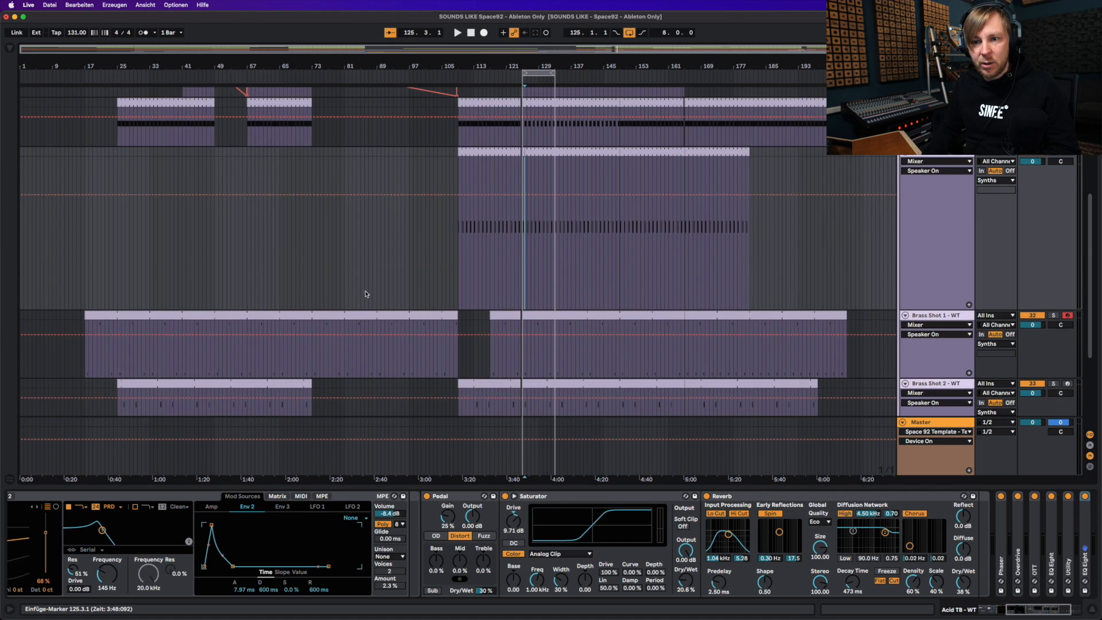